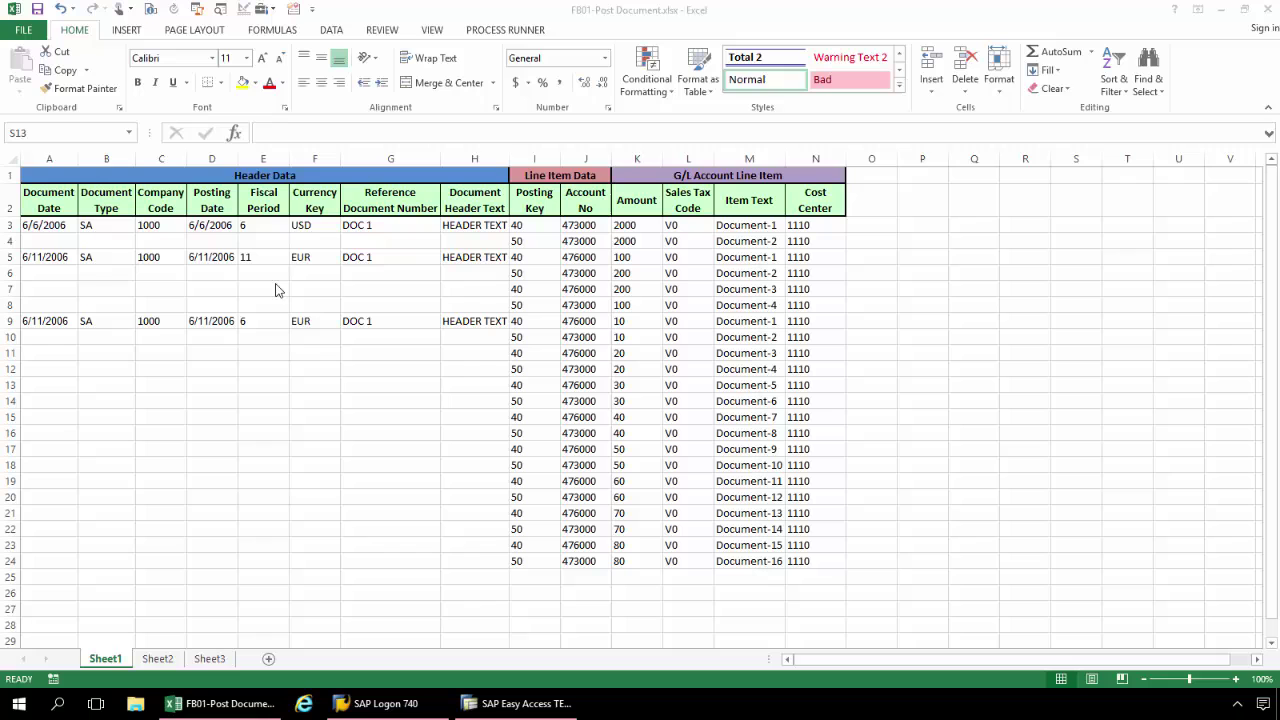
- Minimize the FB01-Post Document Excel workbook to show the desktop
left_click(1220, 12)
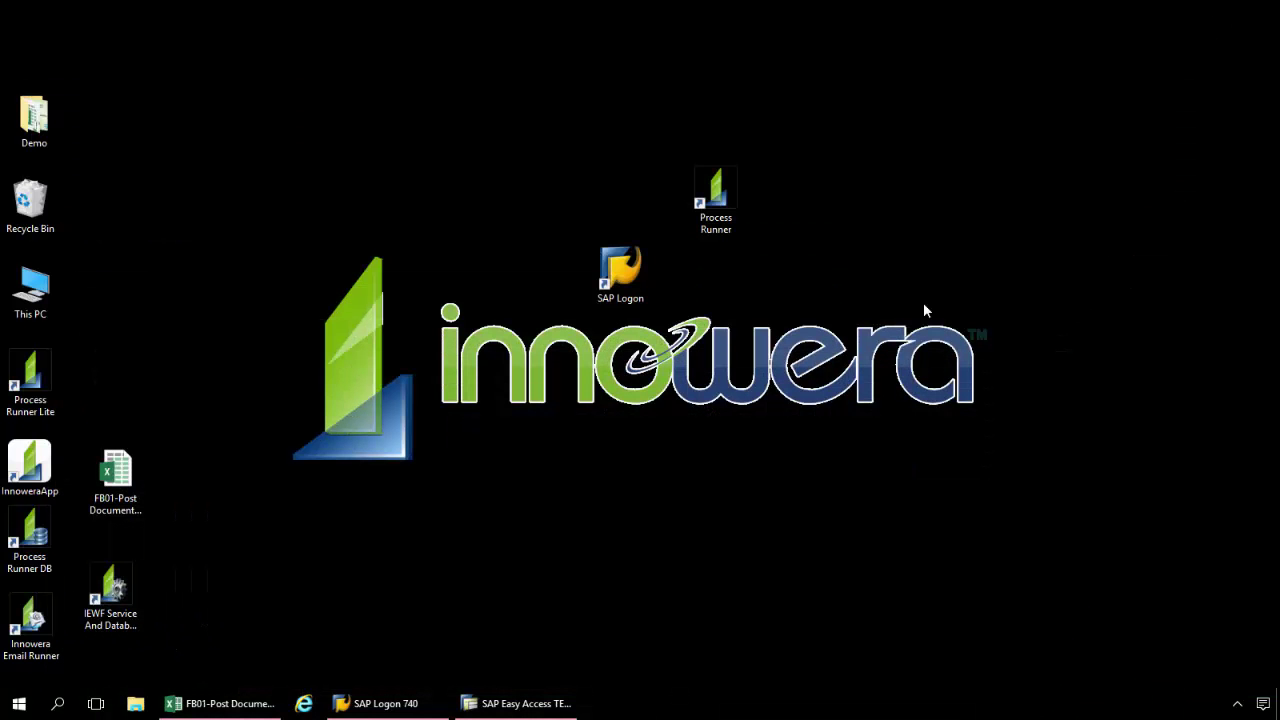
- Launch Process Runner and start a new process with transaction code FB01
double_click(727, 218)
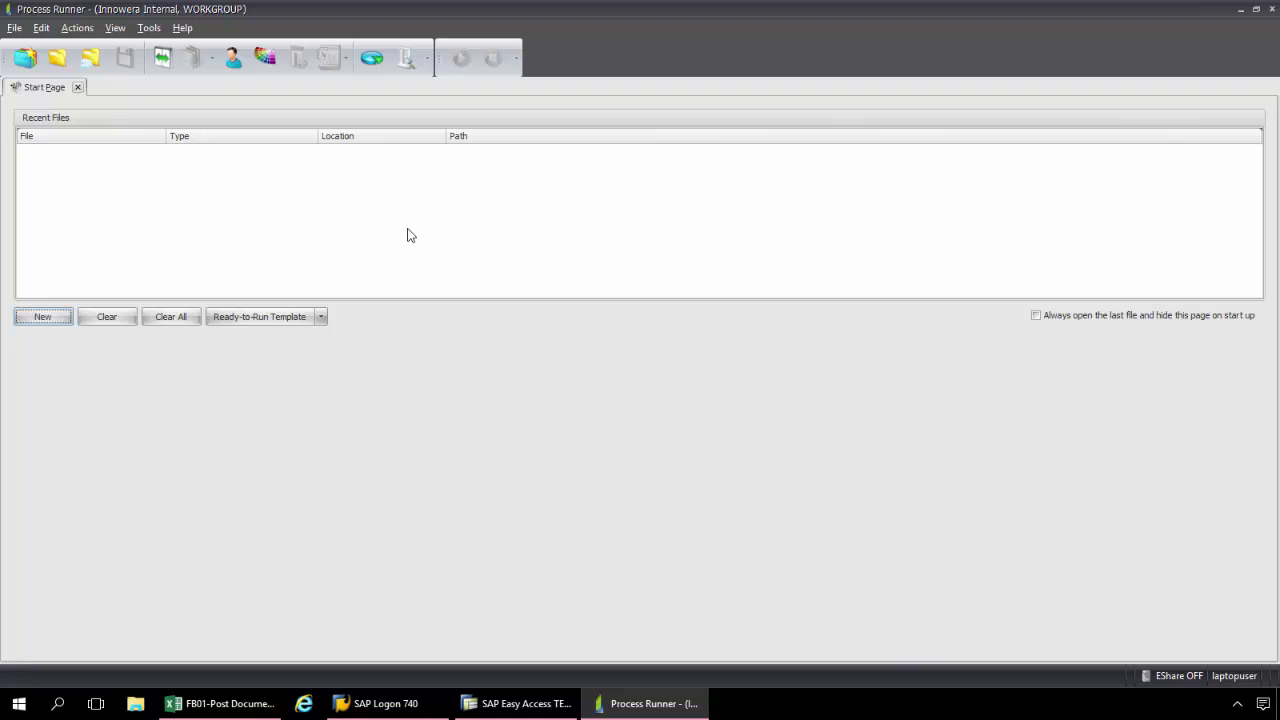
left_click(41, 316)
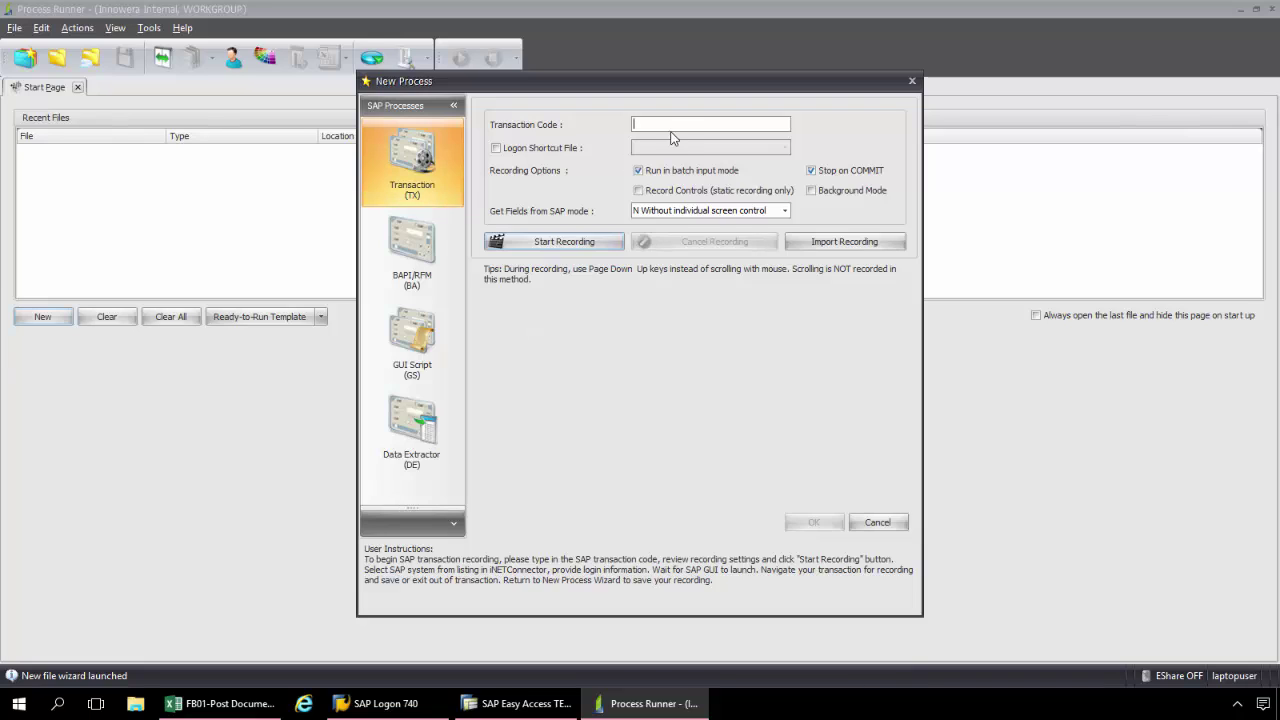
type("FB01")
- Start recording FB01 and log on to the LG_47 system, entering the account password
left_click(577, 247)
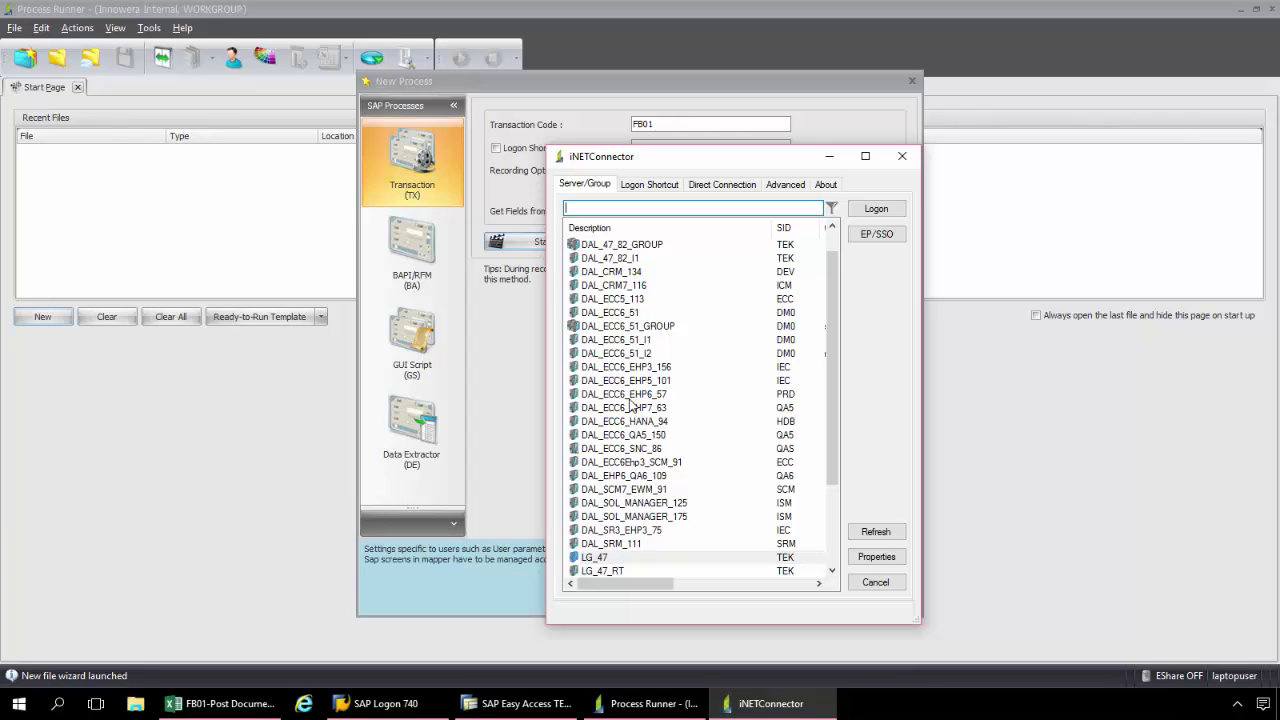
left_click(613, 558)
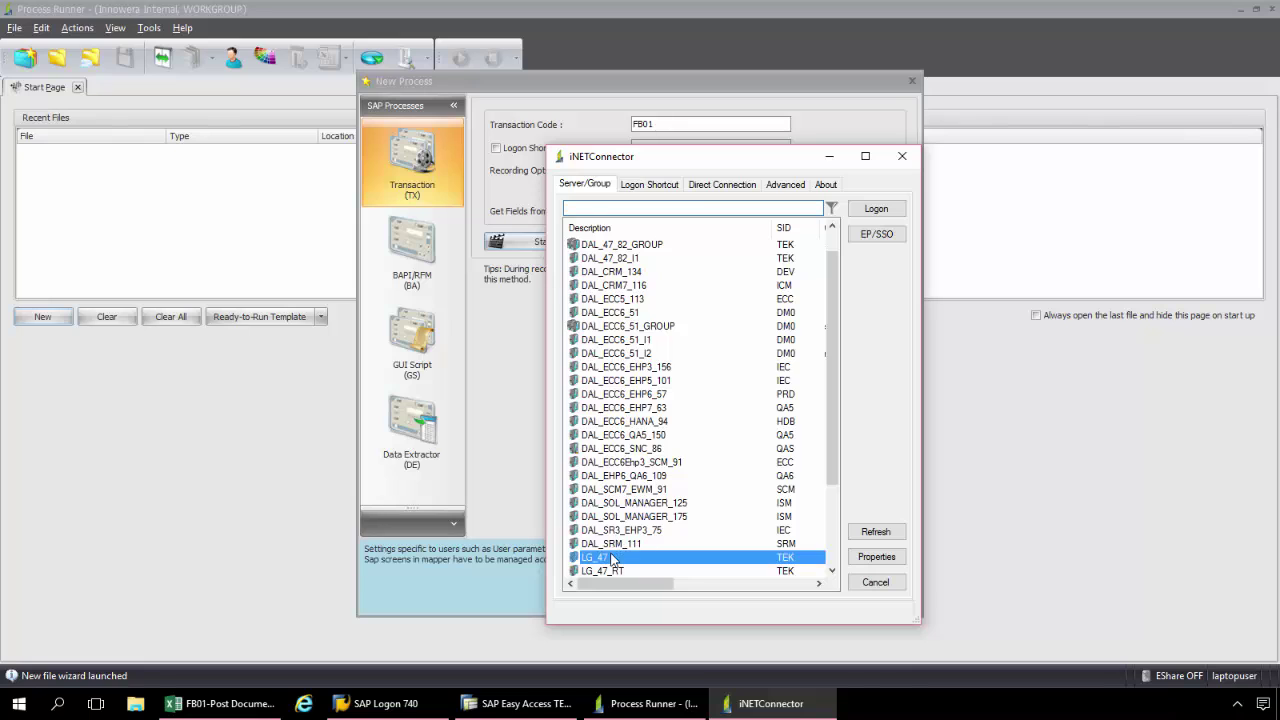
left_click(868, 212)
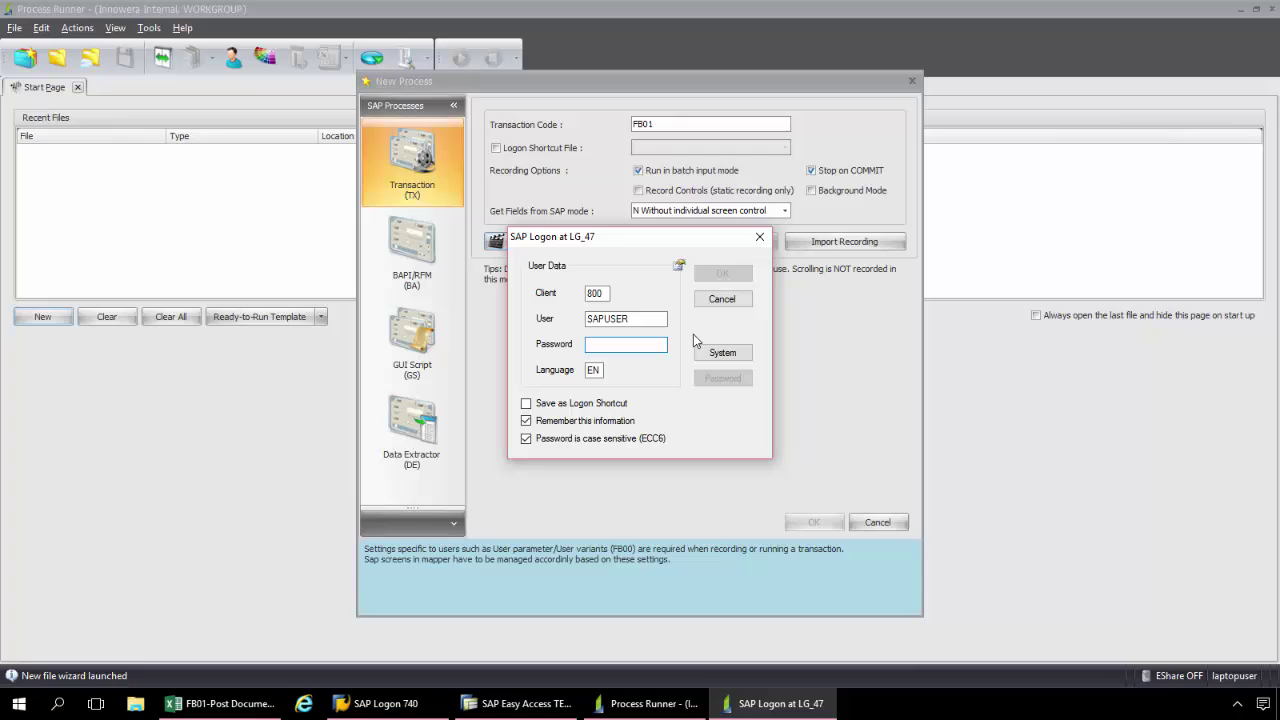
type("****")
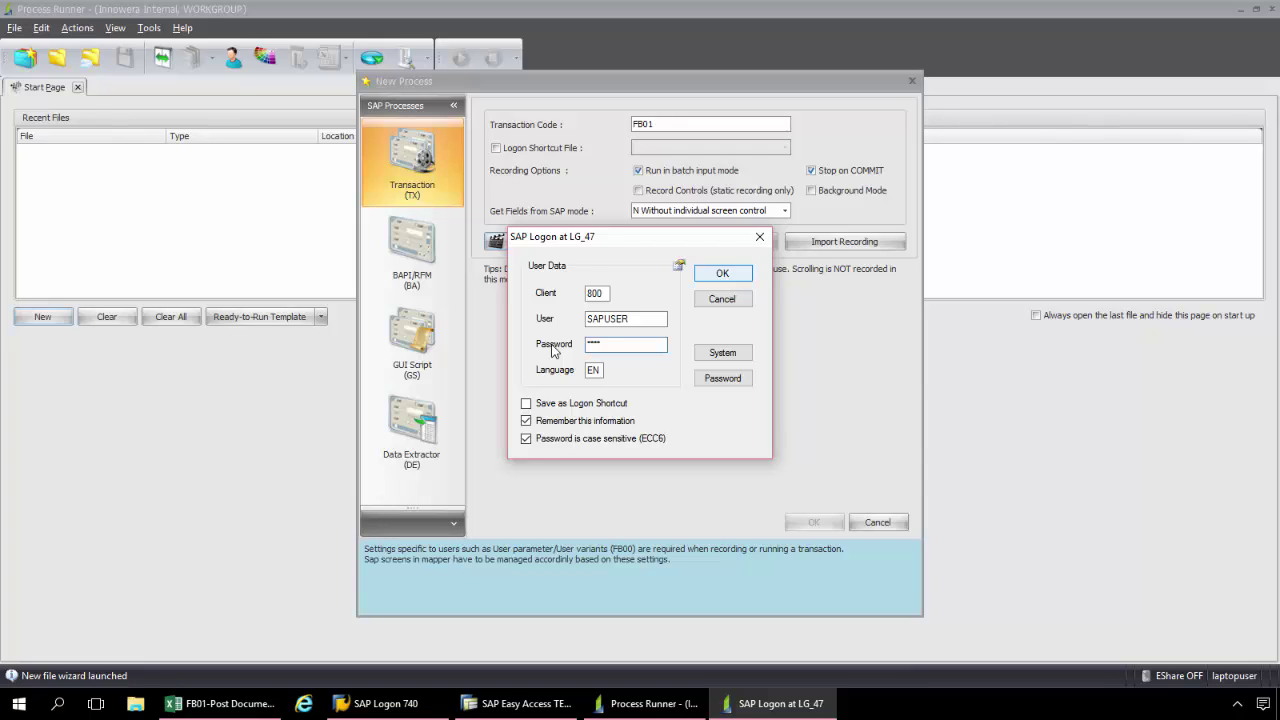
- Confirm the logon and place the Post Document window beside the Excel workbook
left_click(727, 278)
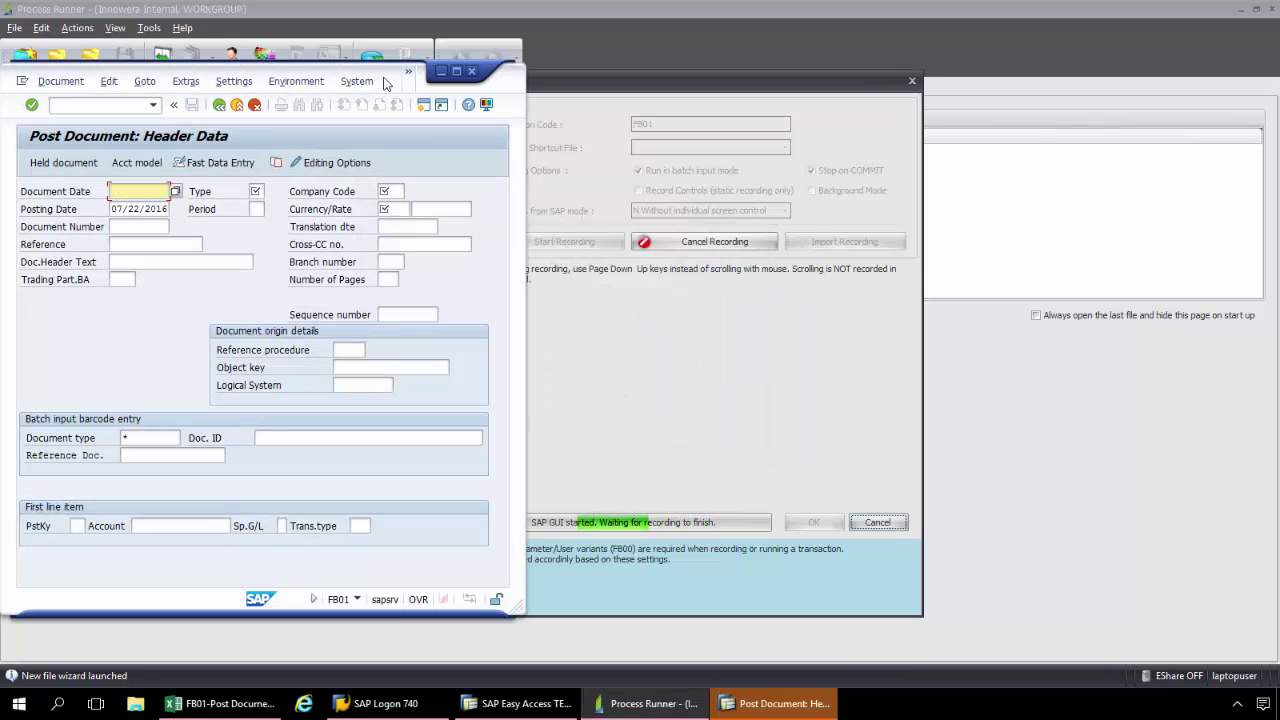
left_click_drag(385, 83, 1114, 74)
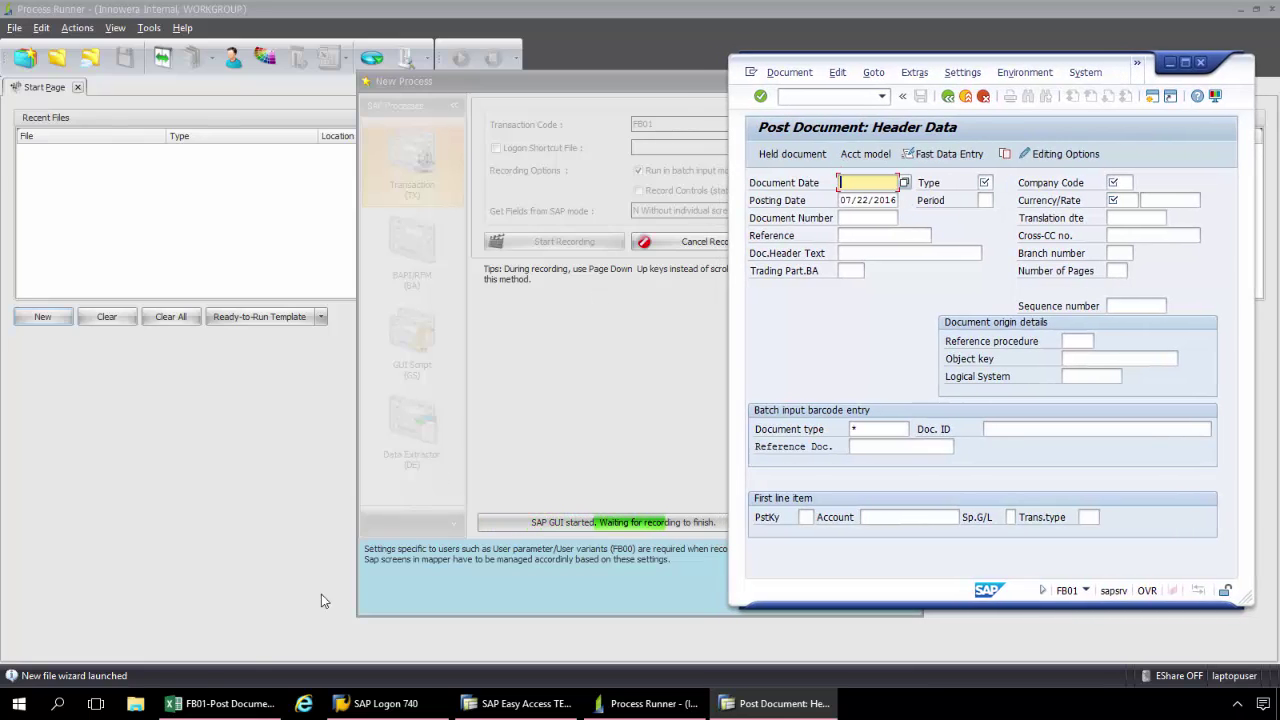
left_click(190, 703)
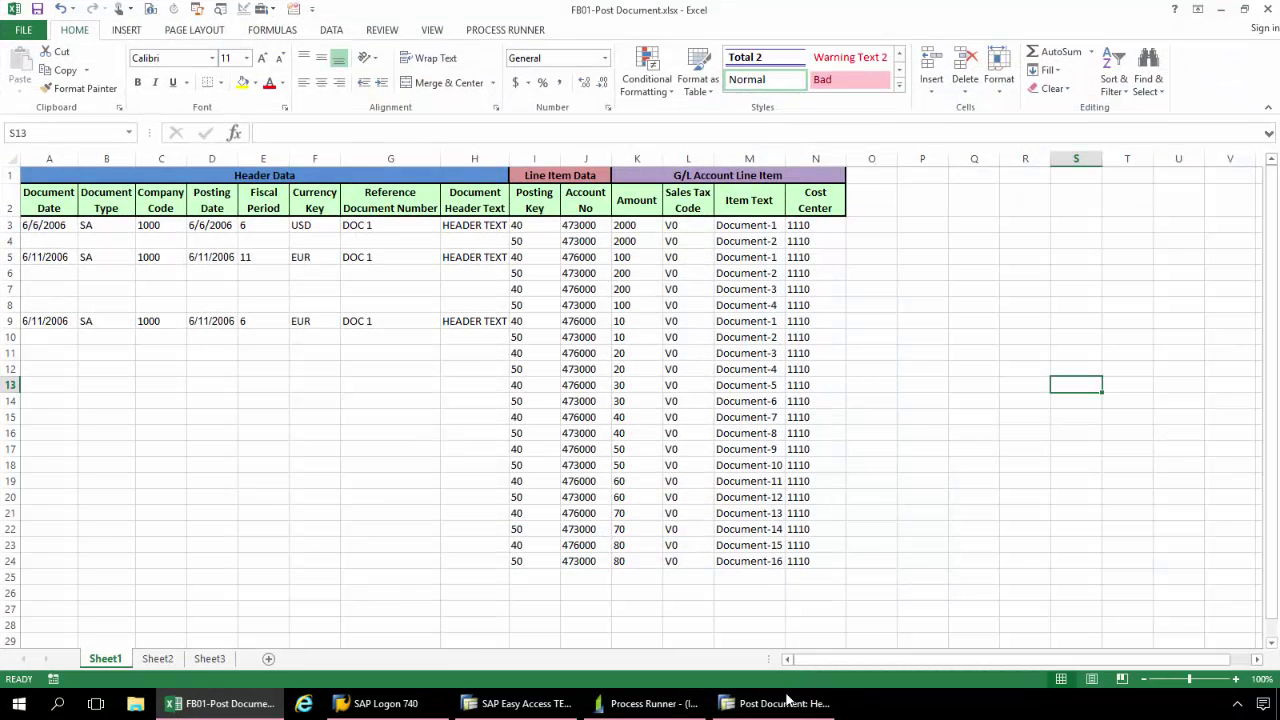
left_click(787, 703)
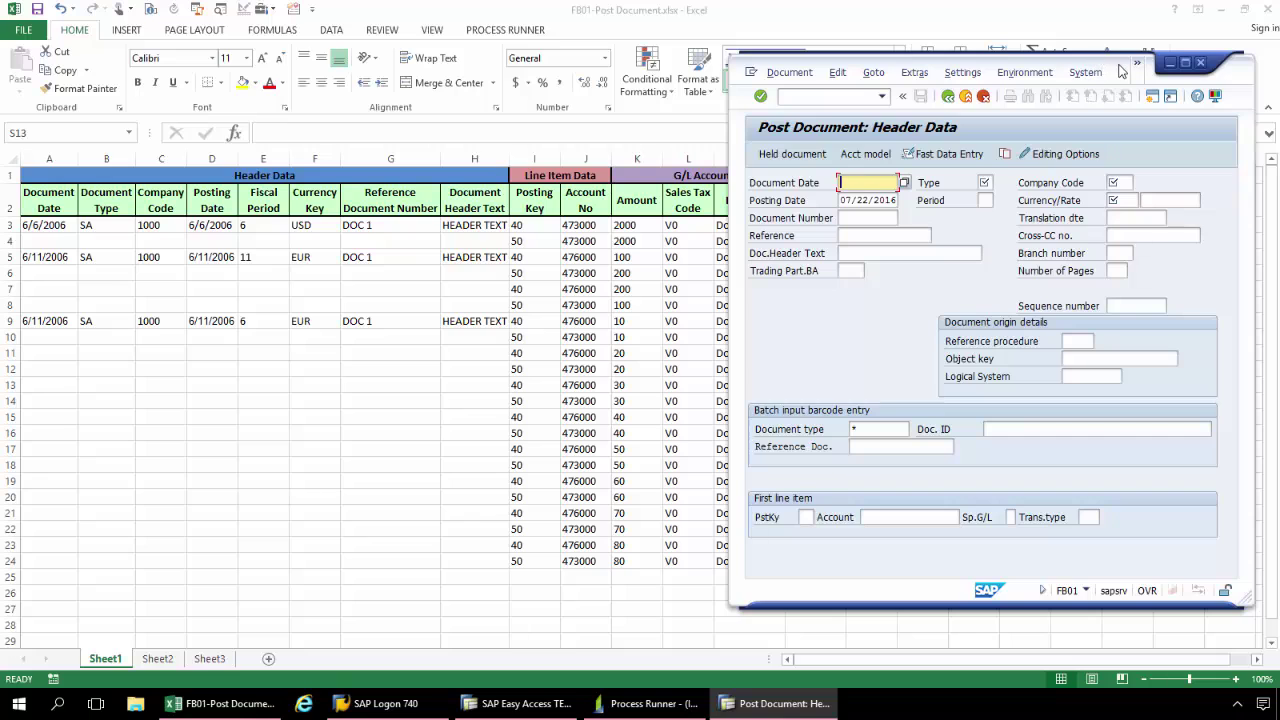
left_click_drag(1122, 70, 1142, 68)
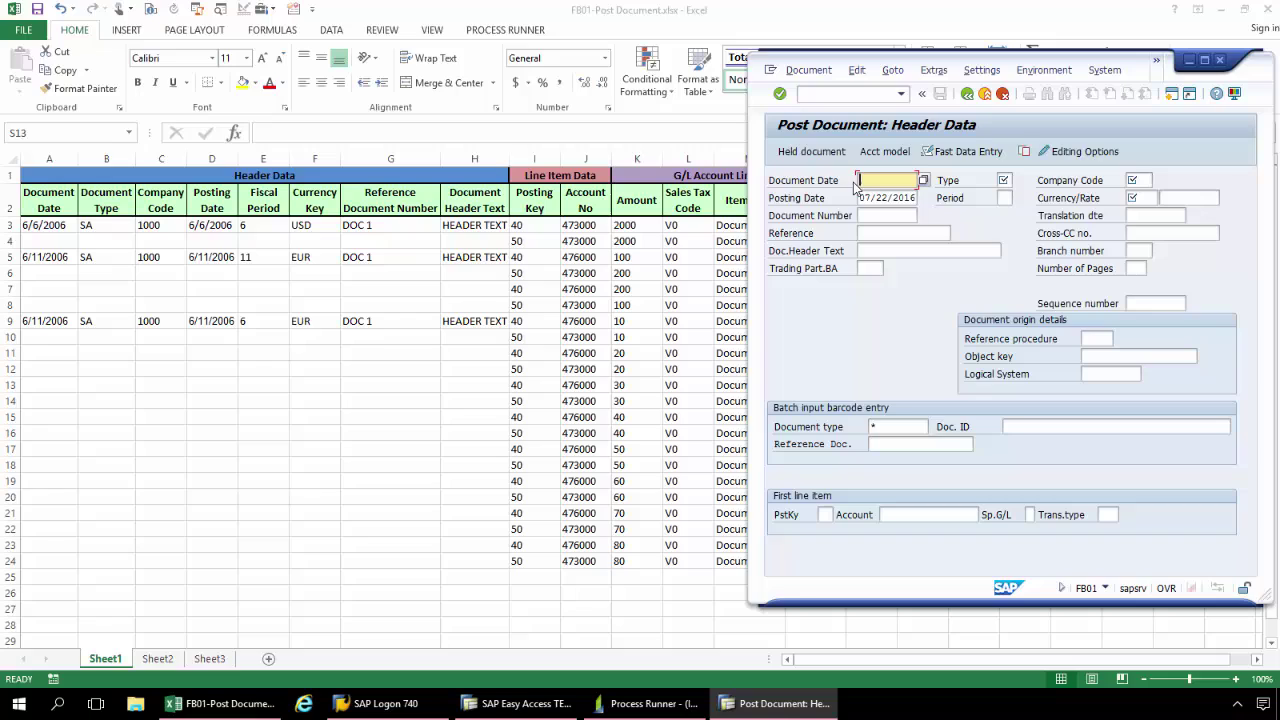
- Enter document date 06/06/2006, document type SA and company code 1000
type("06")
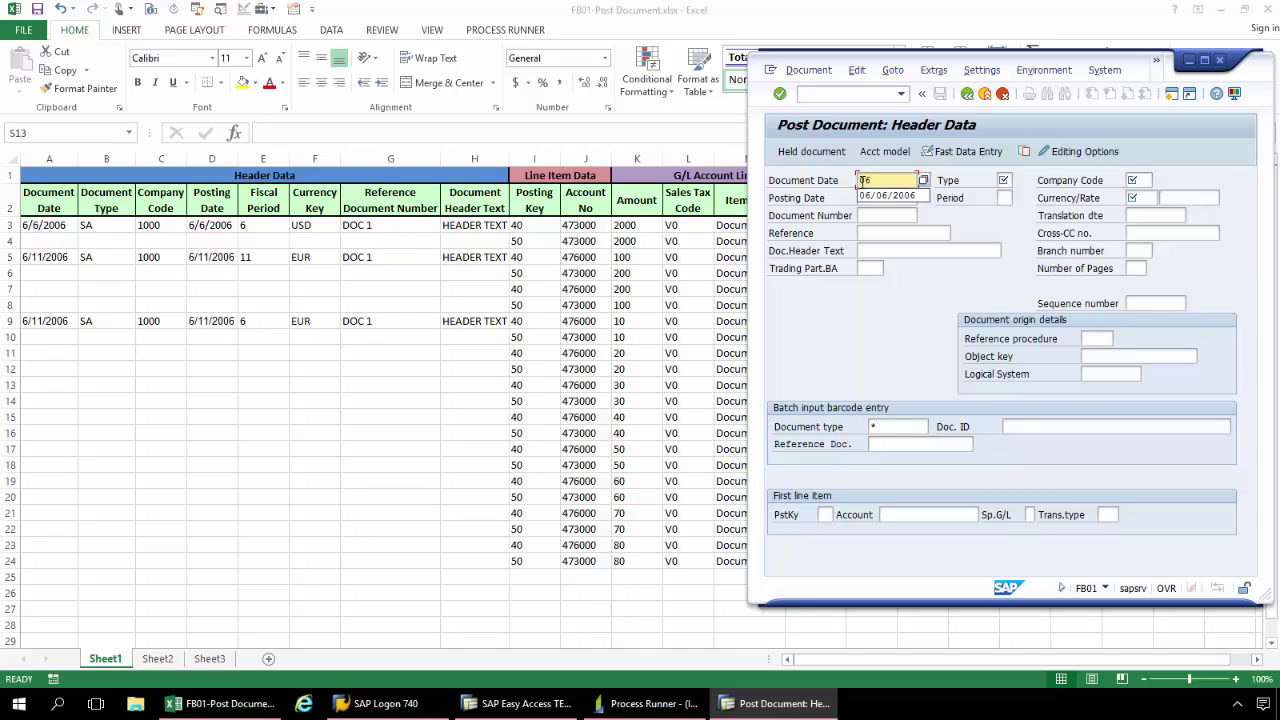
left_click(905, 196)
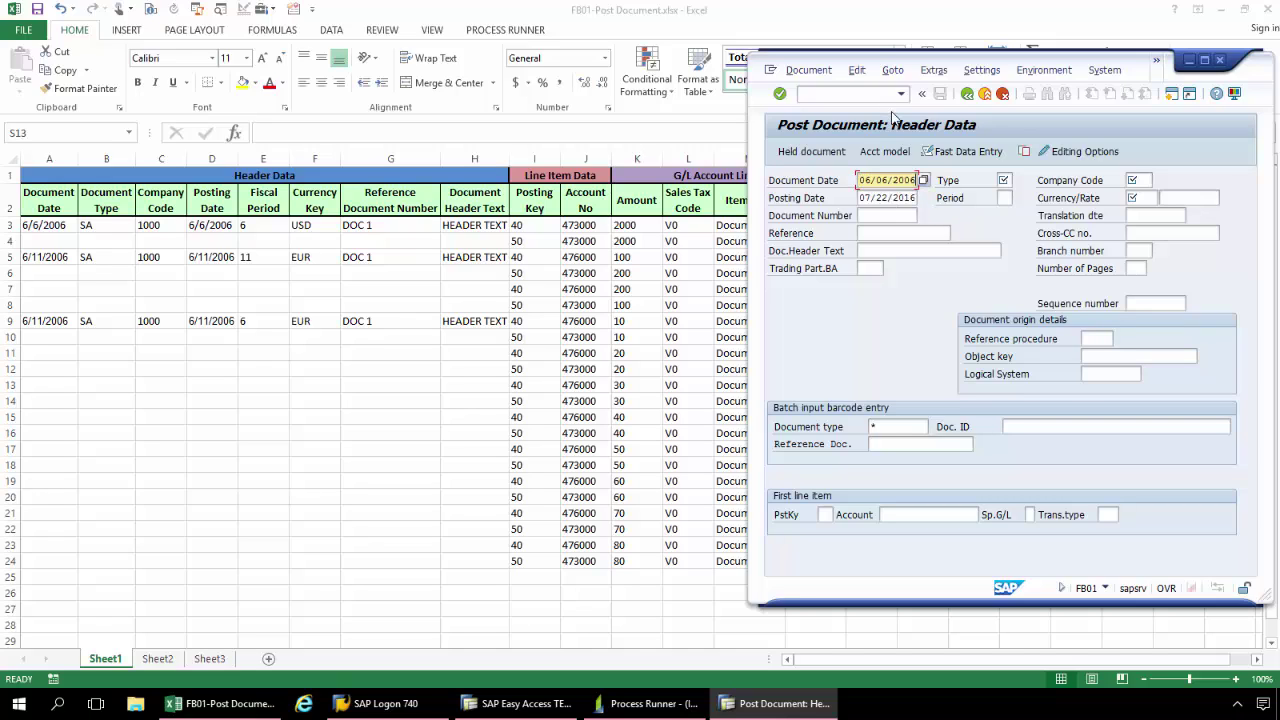
left_click(1005, 180)
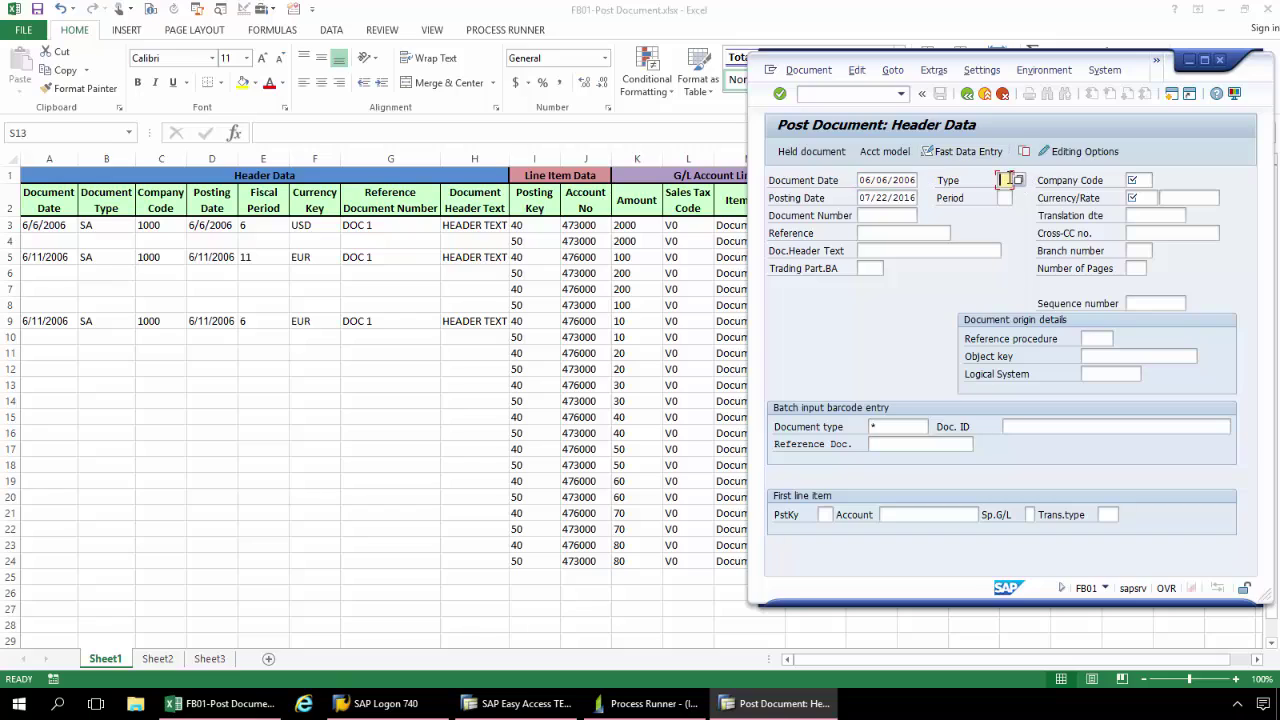
type("SA")
left_click(1138, 180)
type("1000")
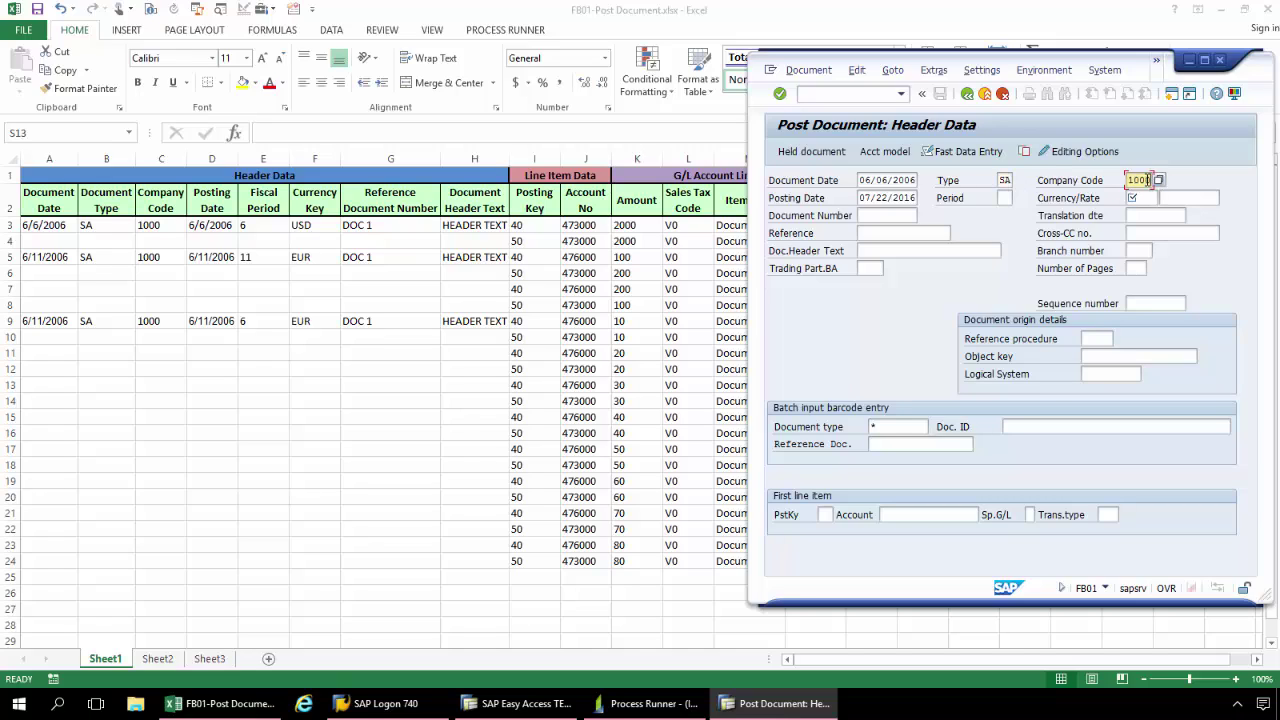
- Enter posting date 06/06/2006, period 6, currency USD, reference DOC 1 and header text 'Header Text'
double_click(860, 199)
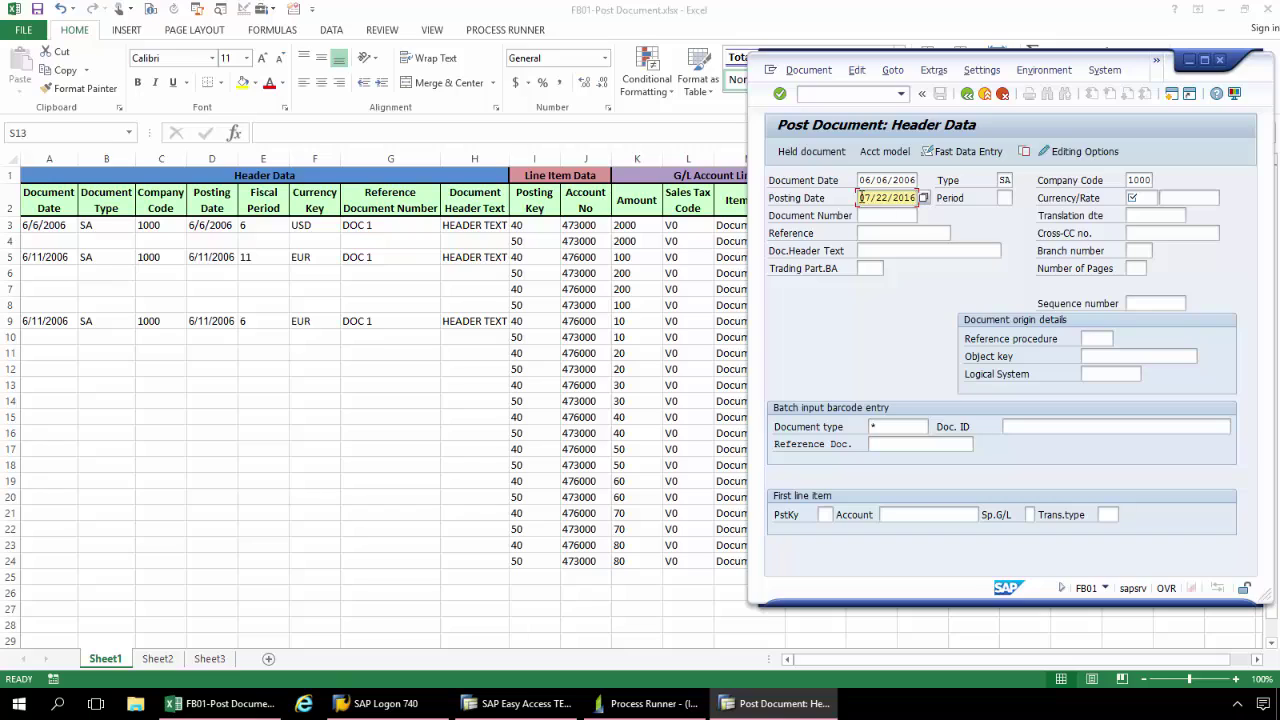
type("6/06/20")
left_click(1004, 197)
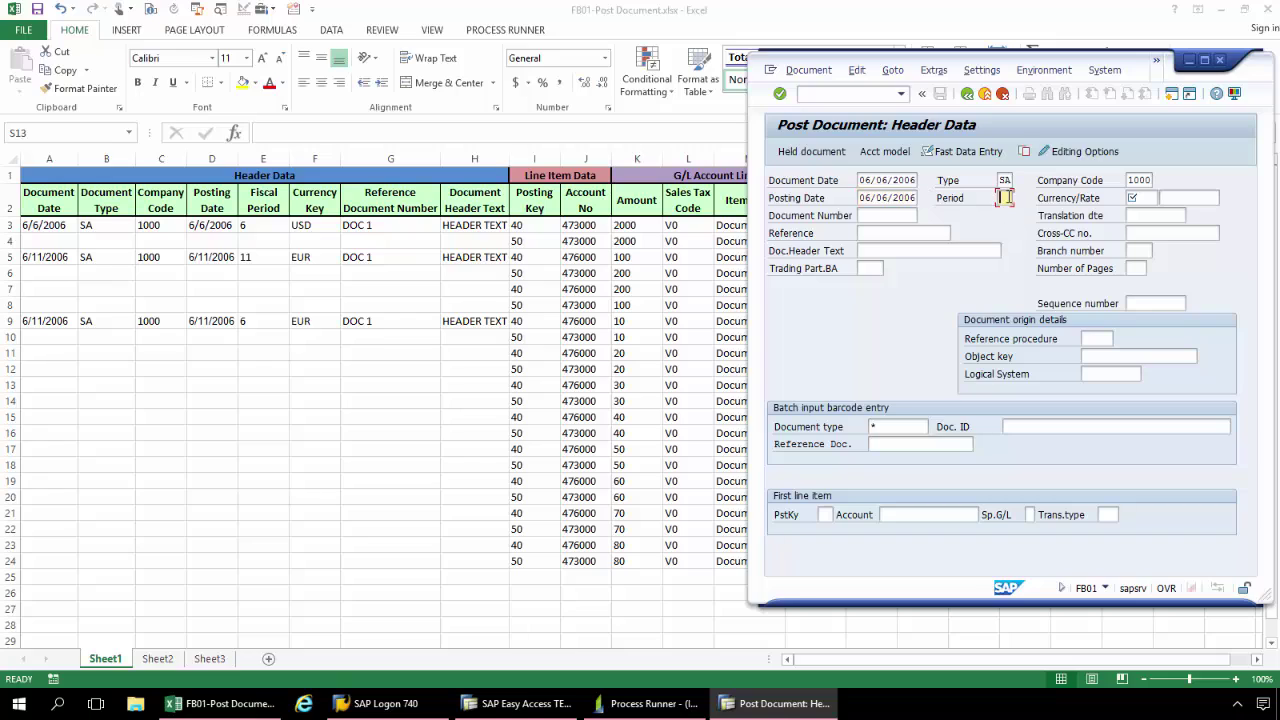
type("6")
left_click(1132, 198)
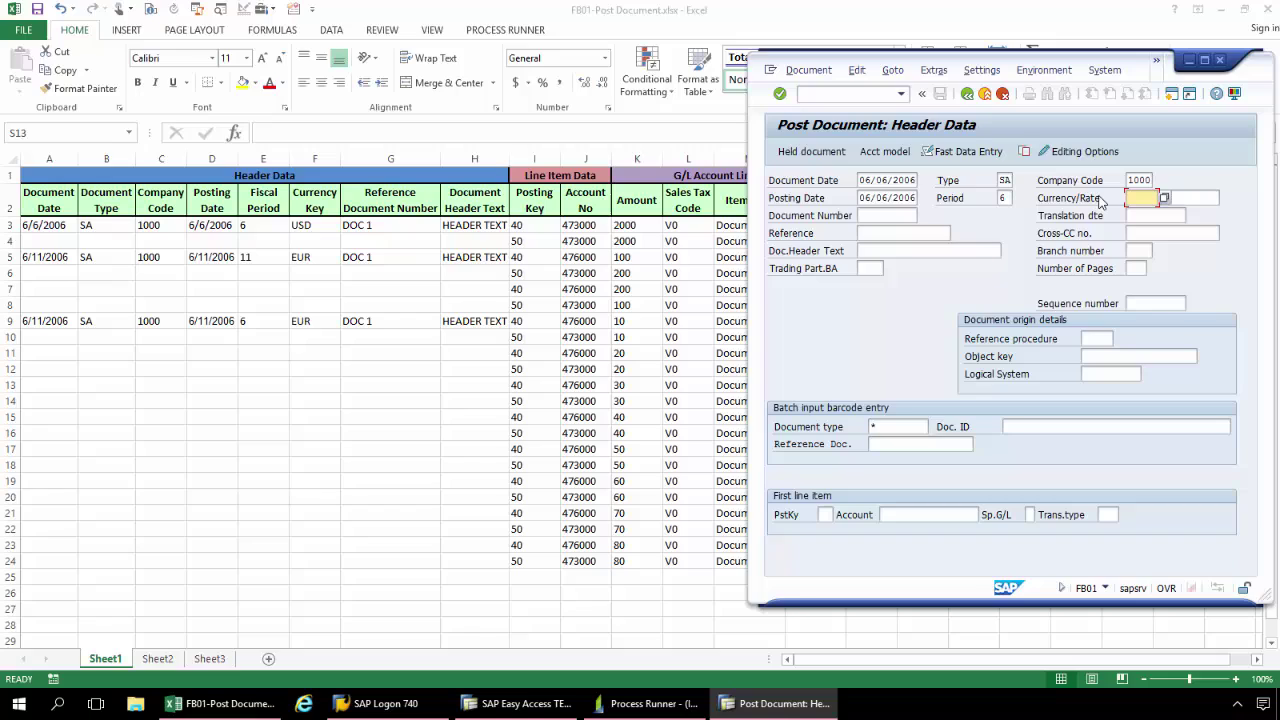
type("USD")
left_click(900, 233)
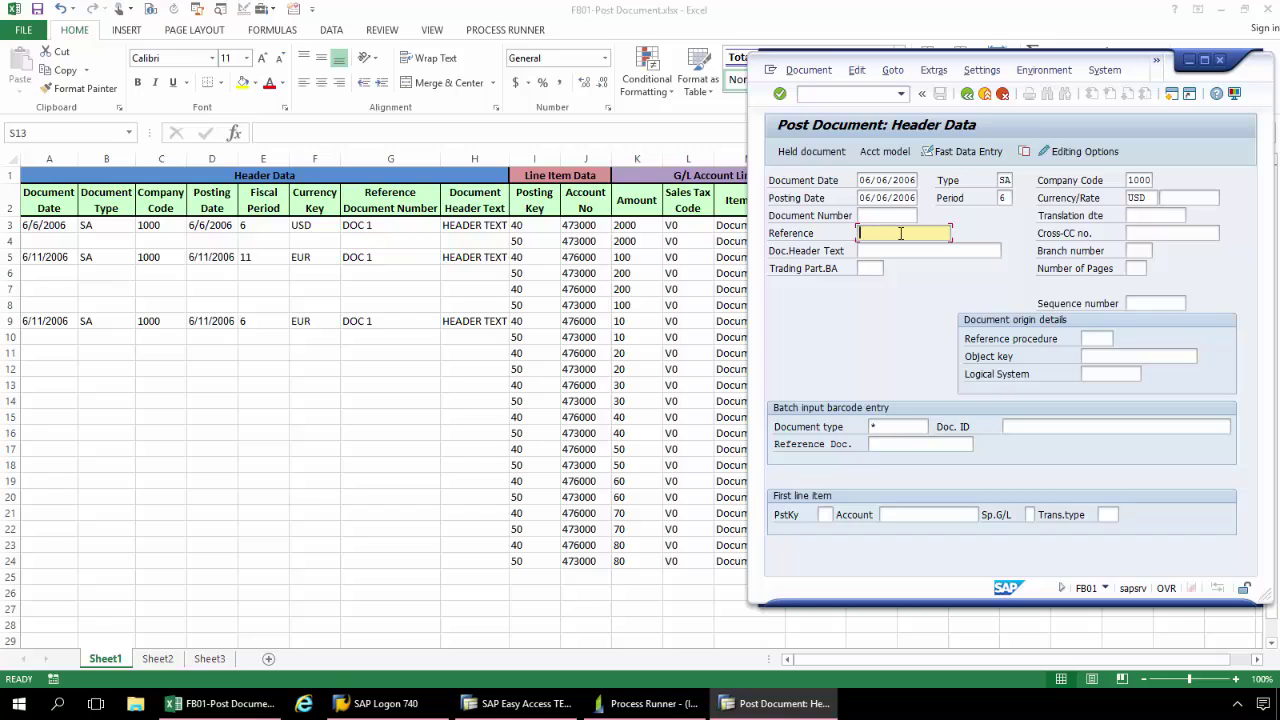
type("D")
left_click(901, 249)
left_click(901, 249)
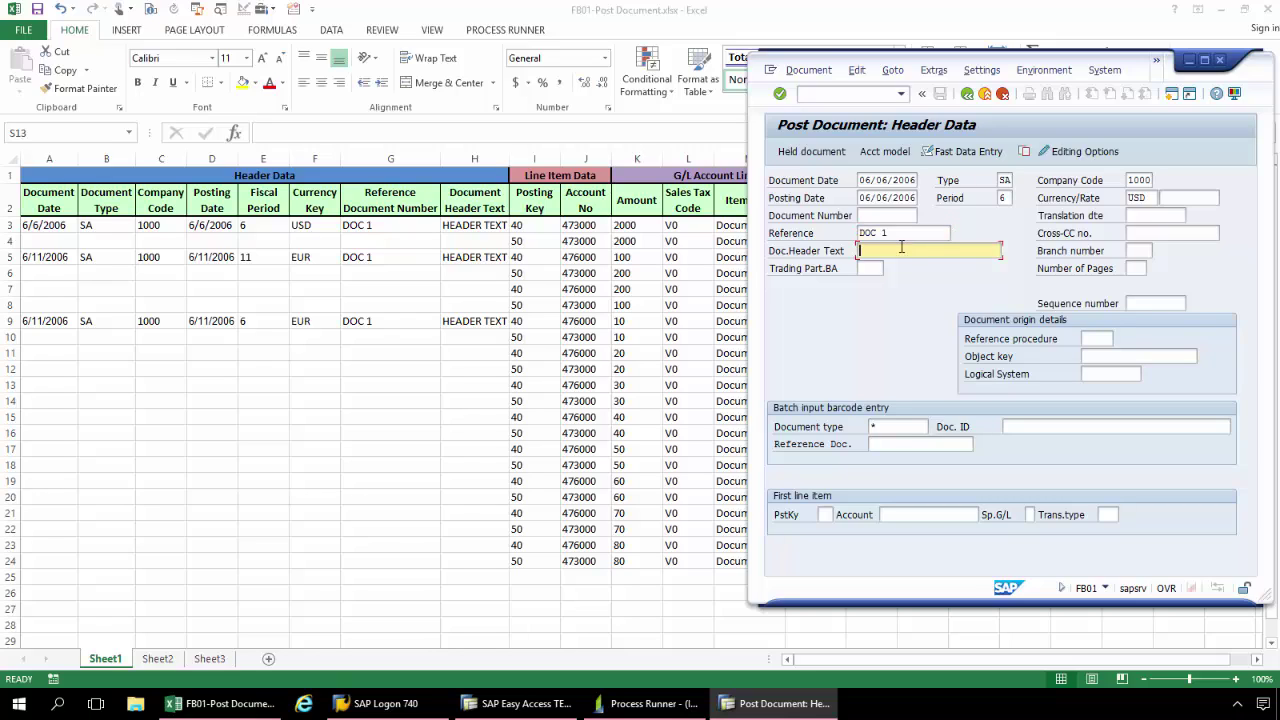
type("H")
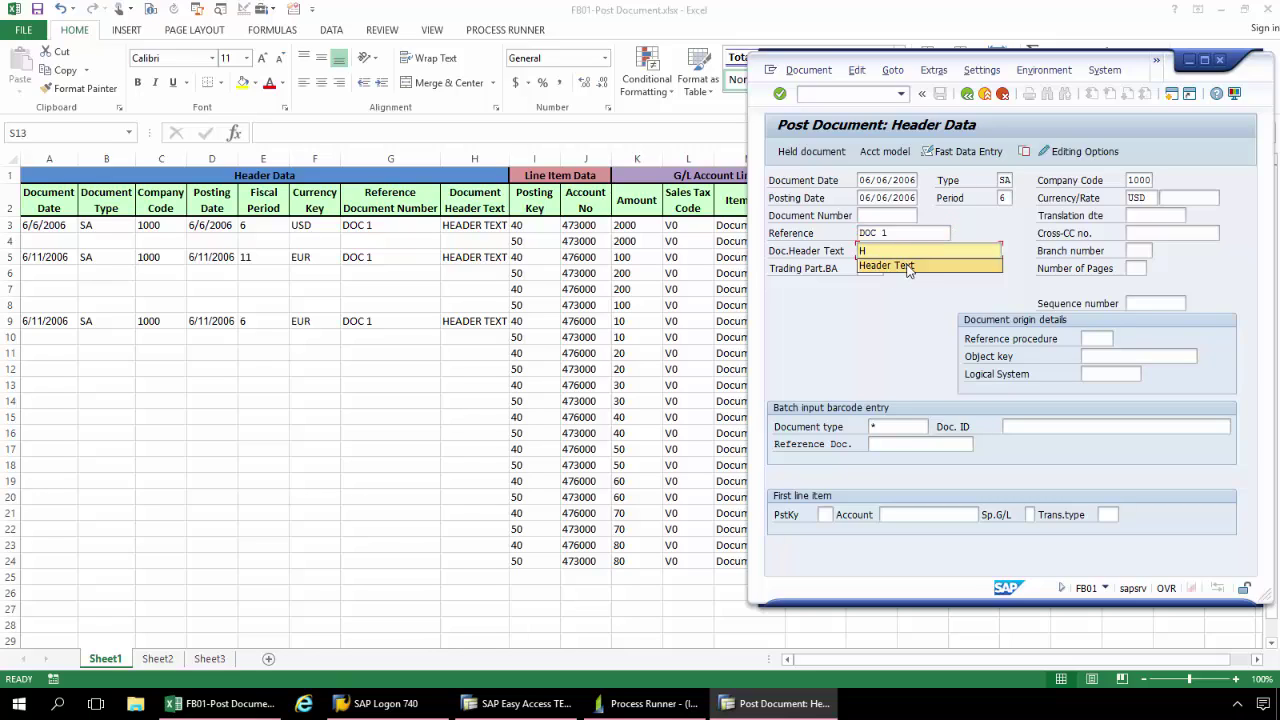
left_click(907, 267)
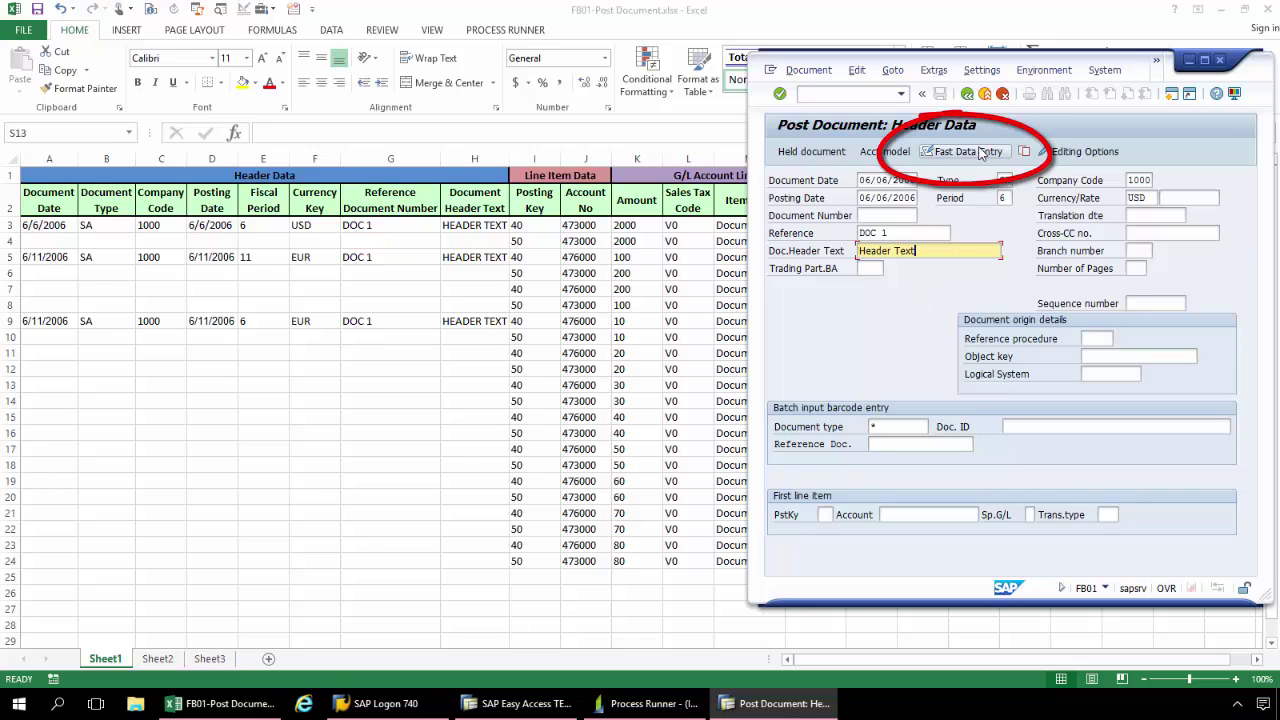
- Confirm the header and start the first line item with posting key 40 and account 473000
key("Return")
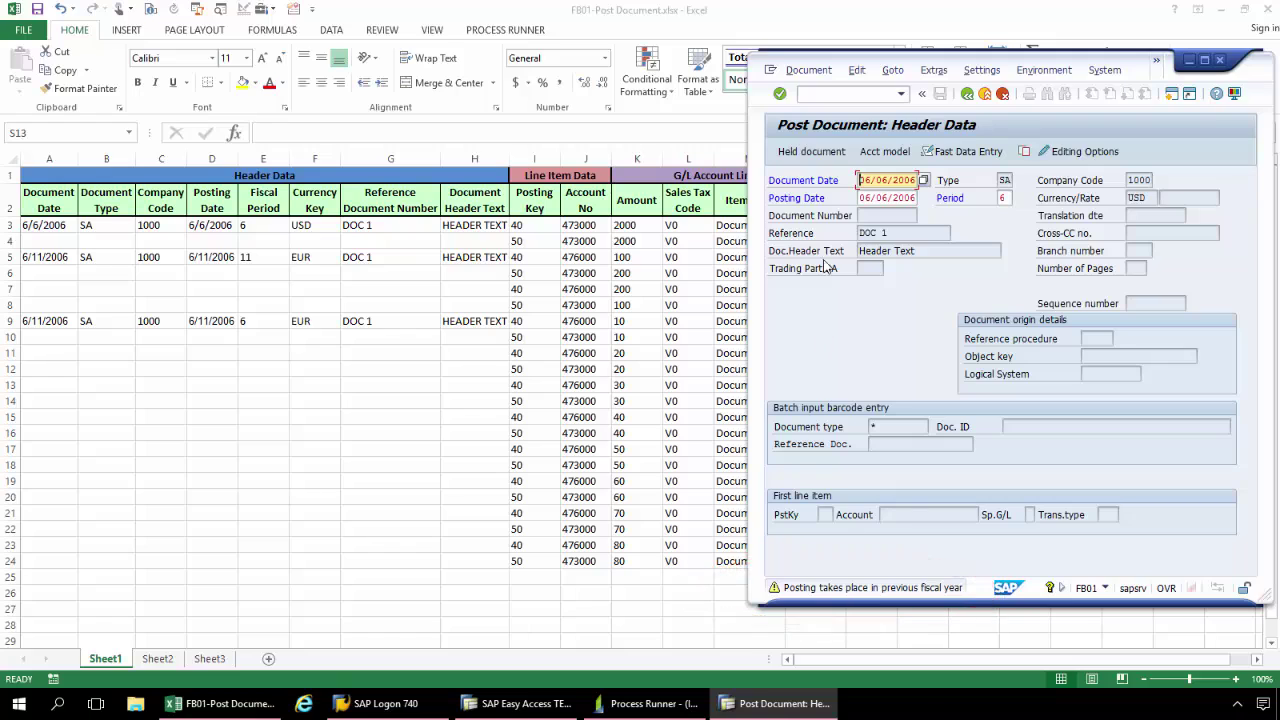
left_click(779, 93)
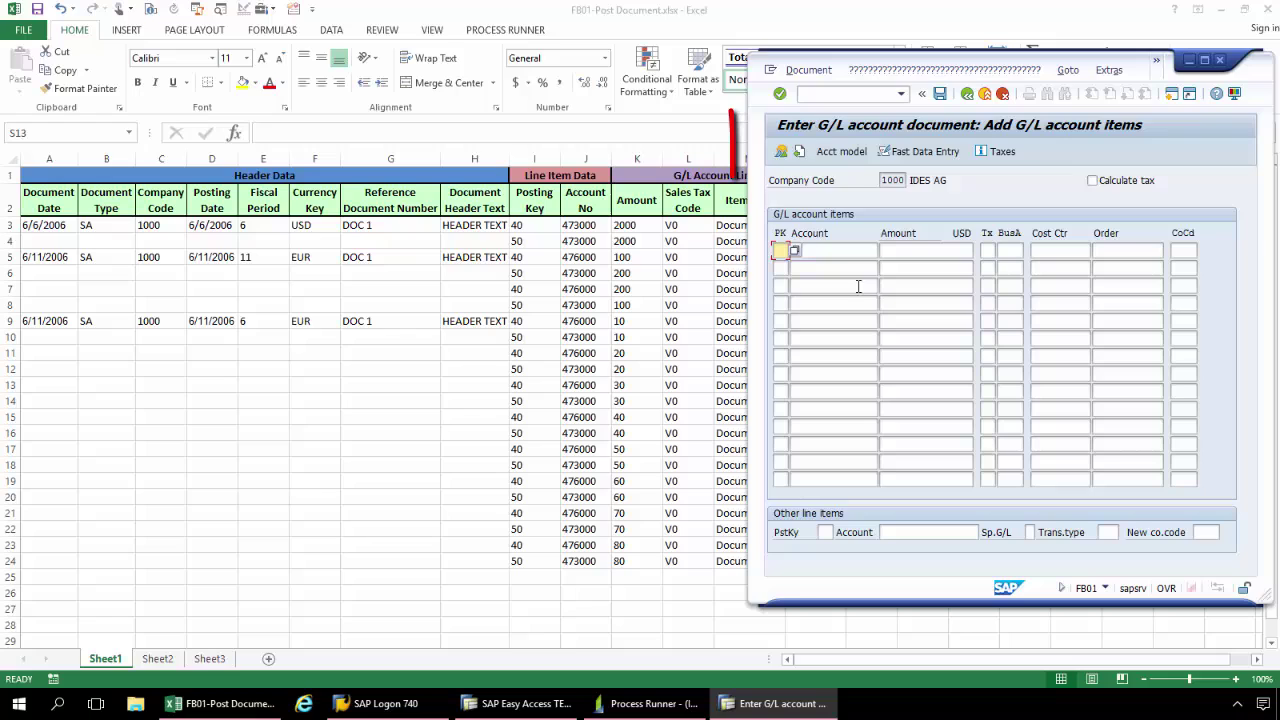
left_click(781, 153)
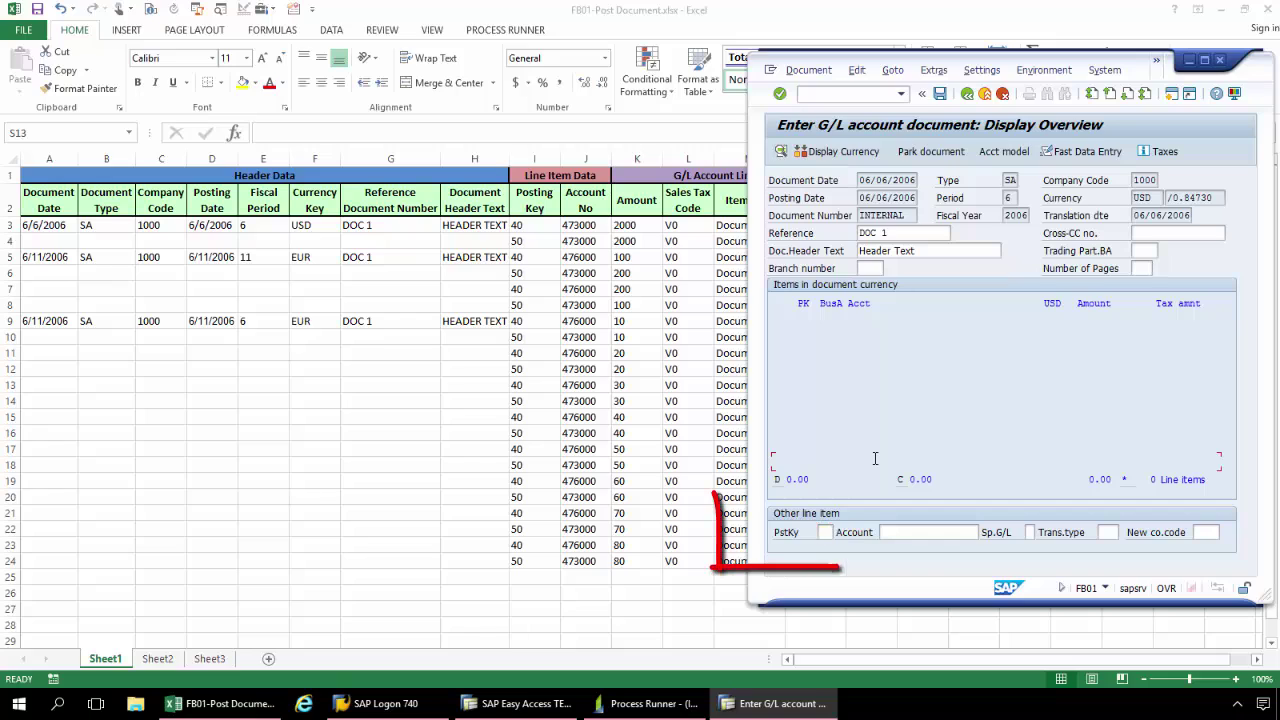
left_click(826, 533)
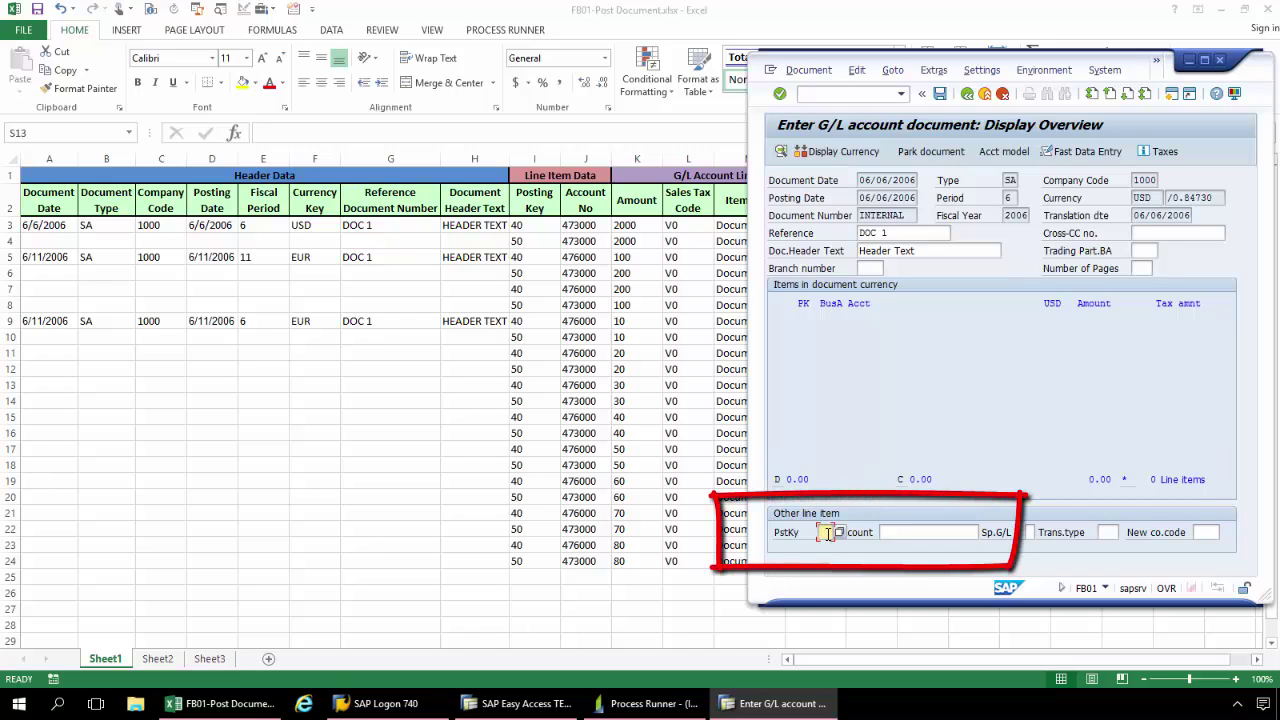
type("40")
left_click(885, 532)
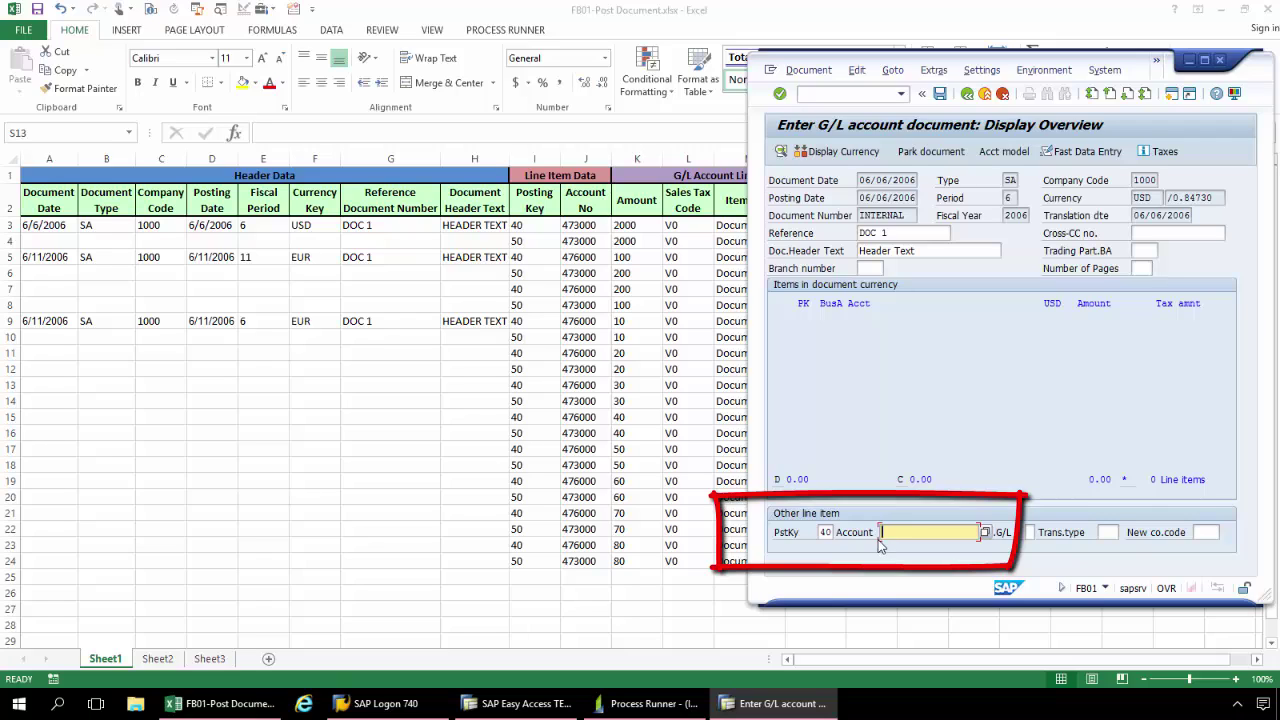
type("47")
left_click(900, 548)
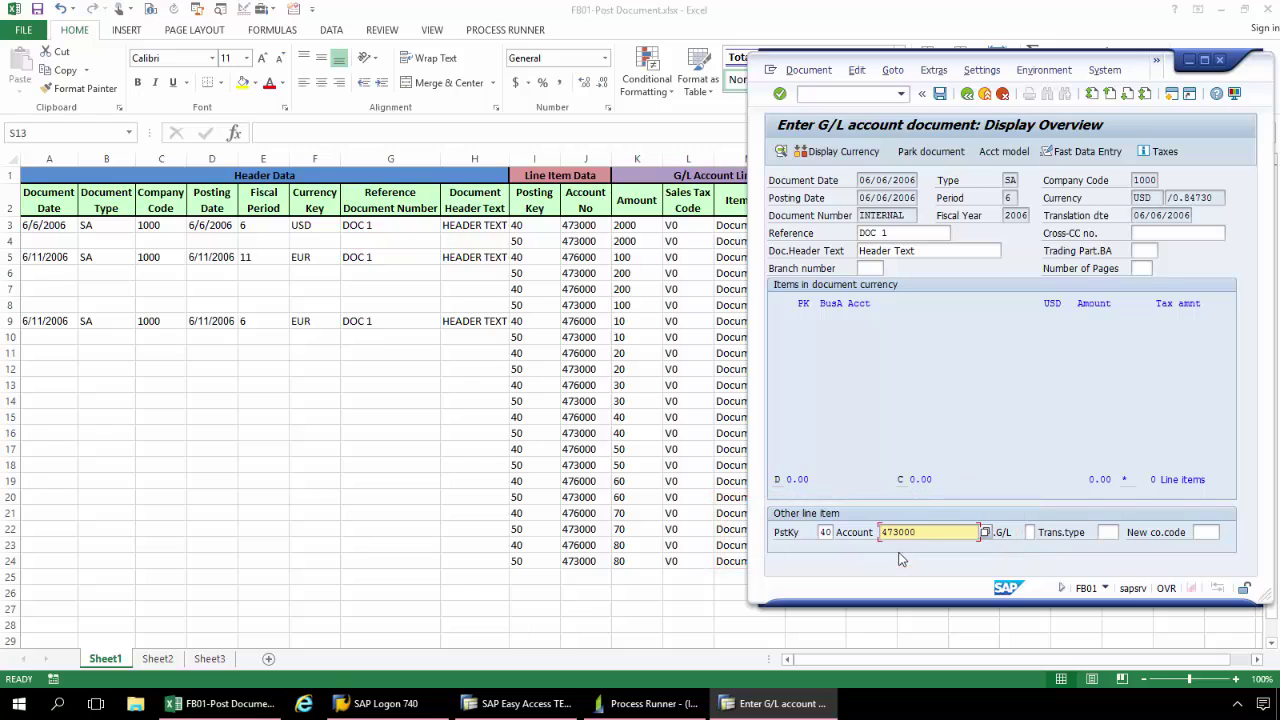
- Give the debit item amount 2000, tax code V0 and text 'Document 1'
left_click(781, 94)
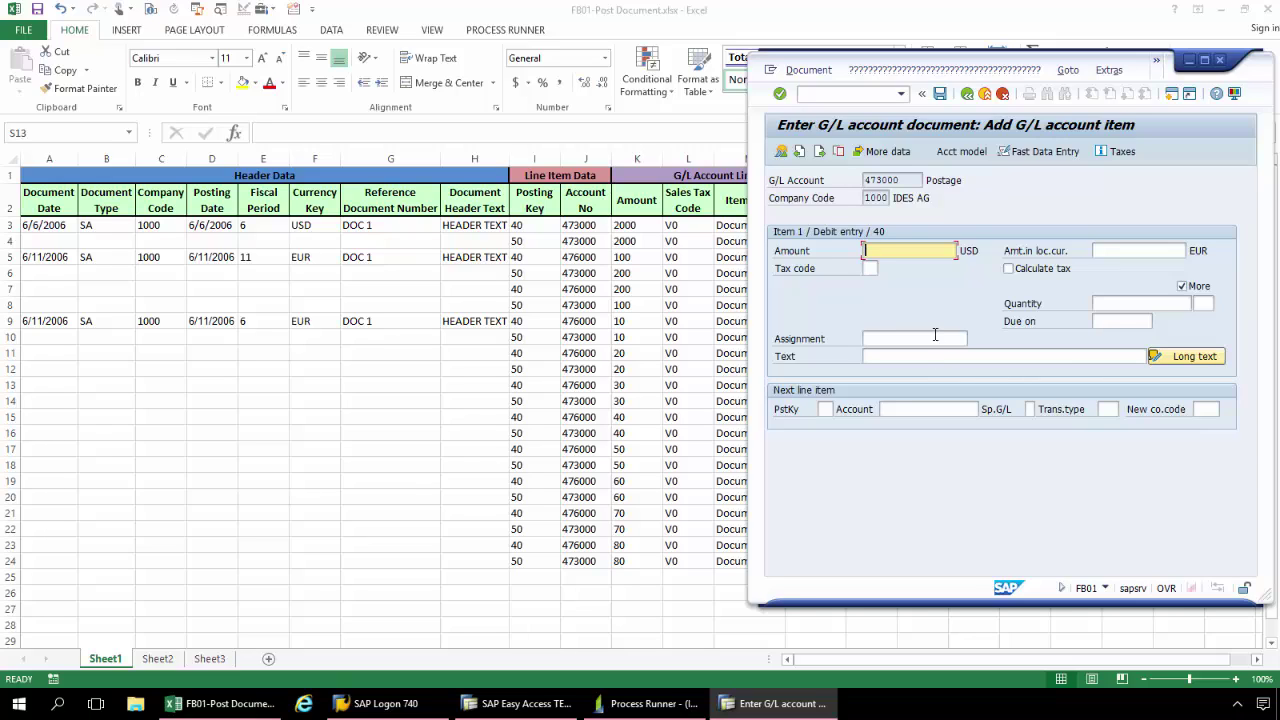
type("2000")
left_click(871, 268)
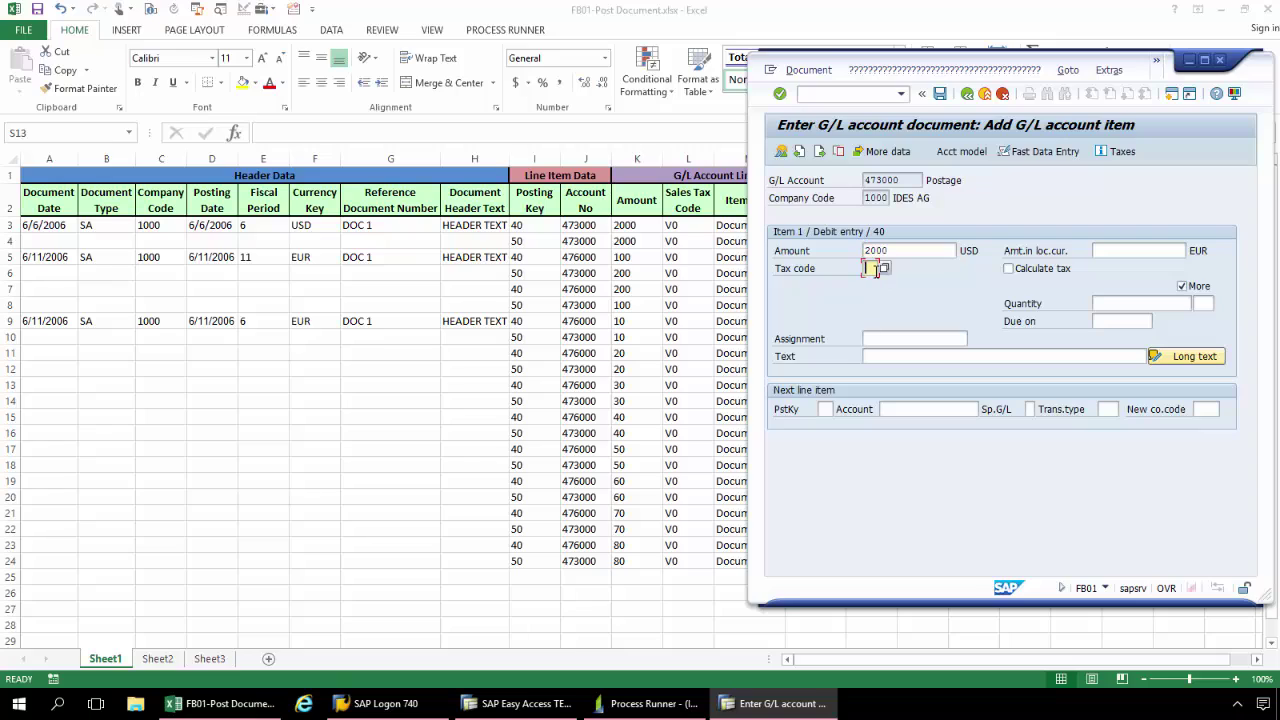
type("V0")
left_click_drag(1142, 66, 559, 66)
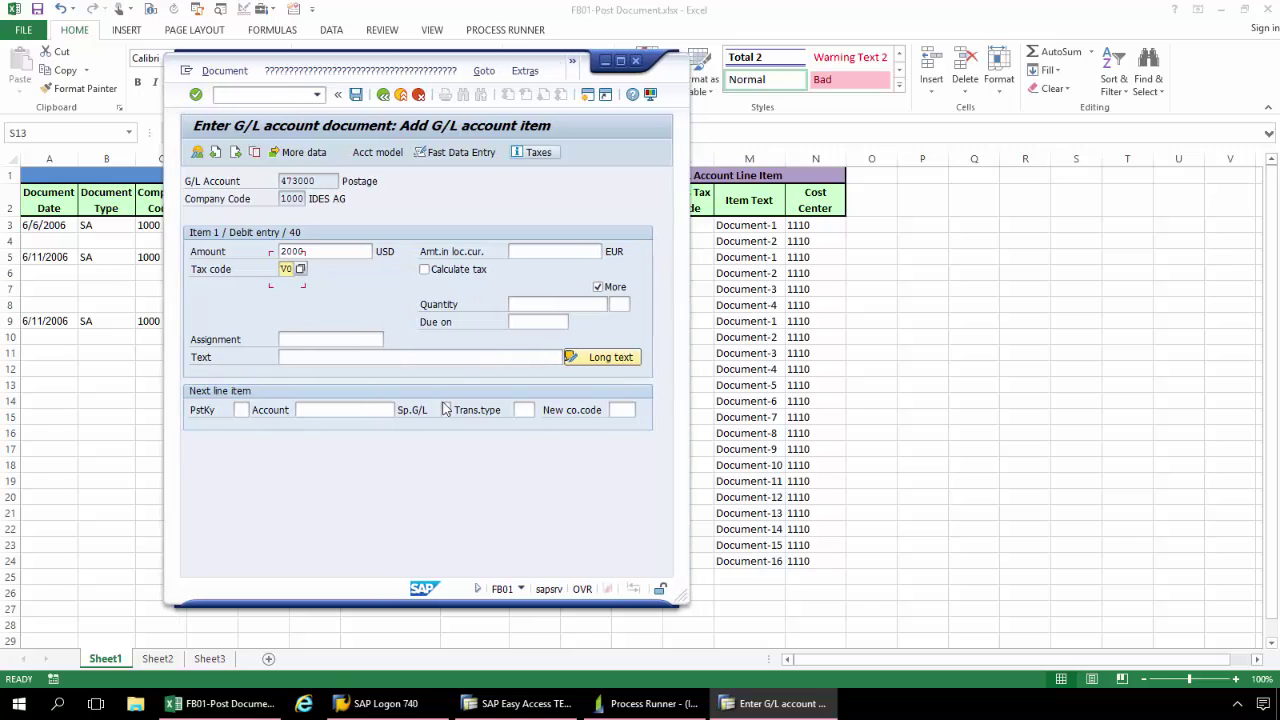
left_click(362, 357)
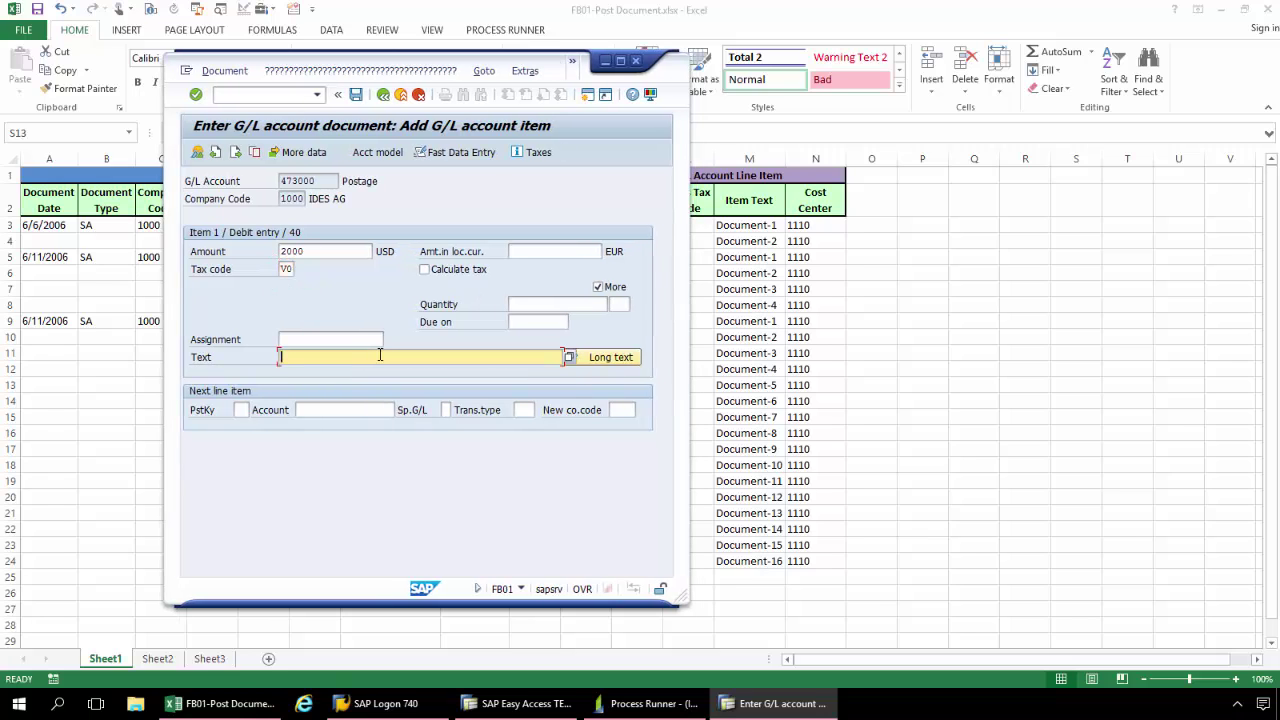
type("D")
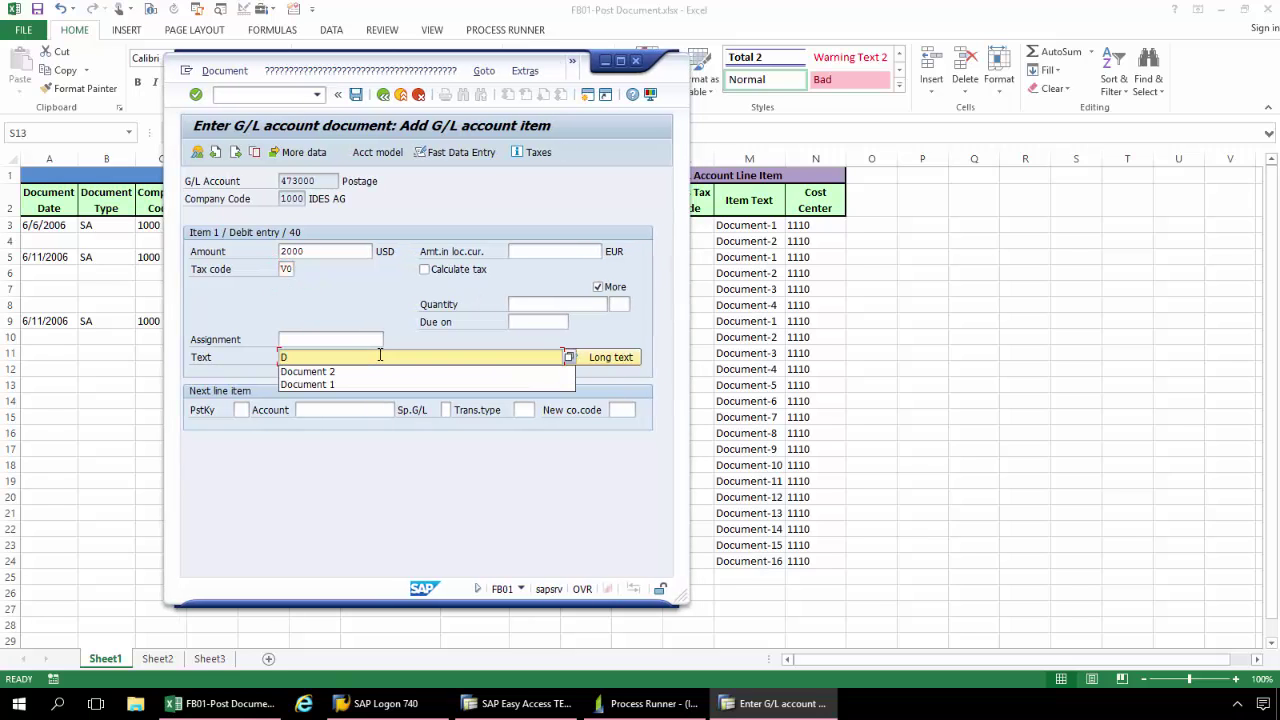
left_click(338, 385)
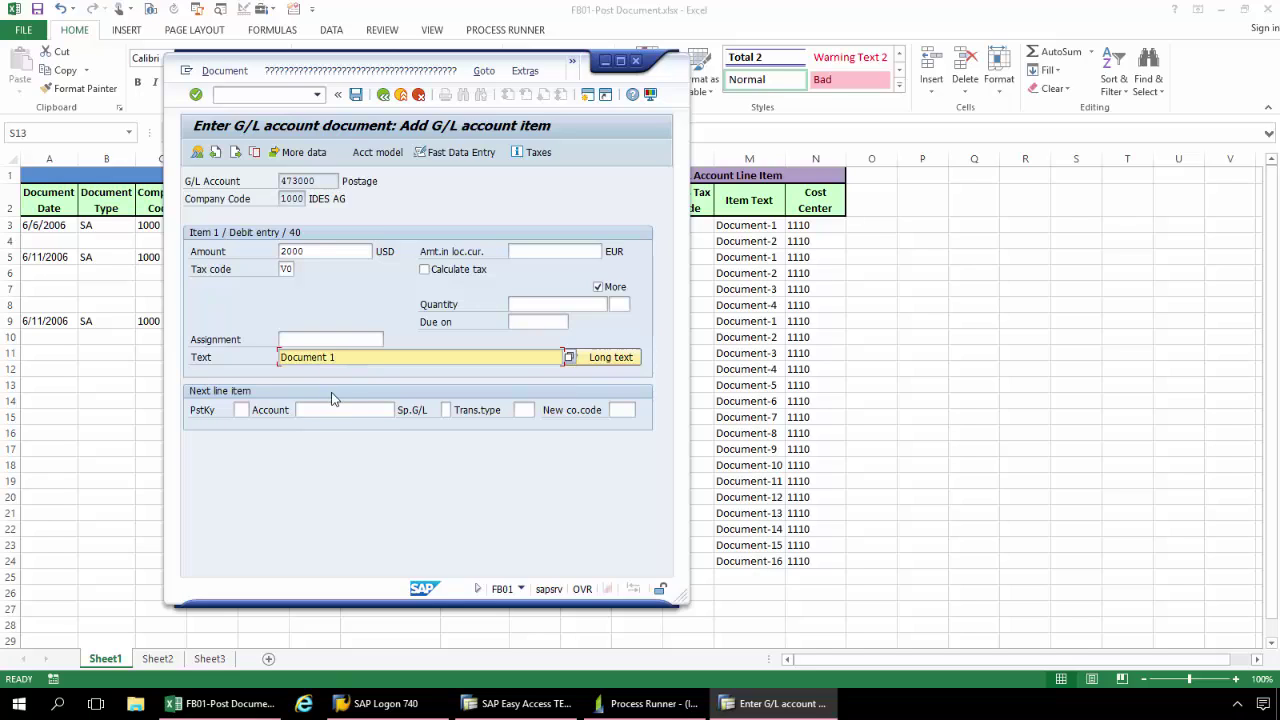
- Set cost center 1110 in the debit item's coding block and confirm it
left_click(201, 158)
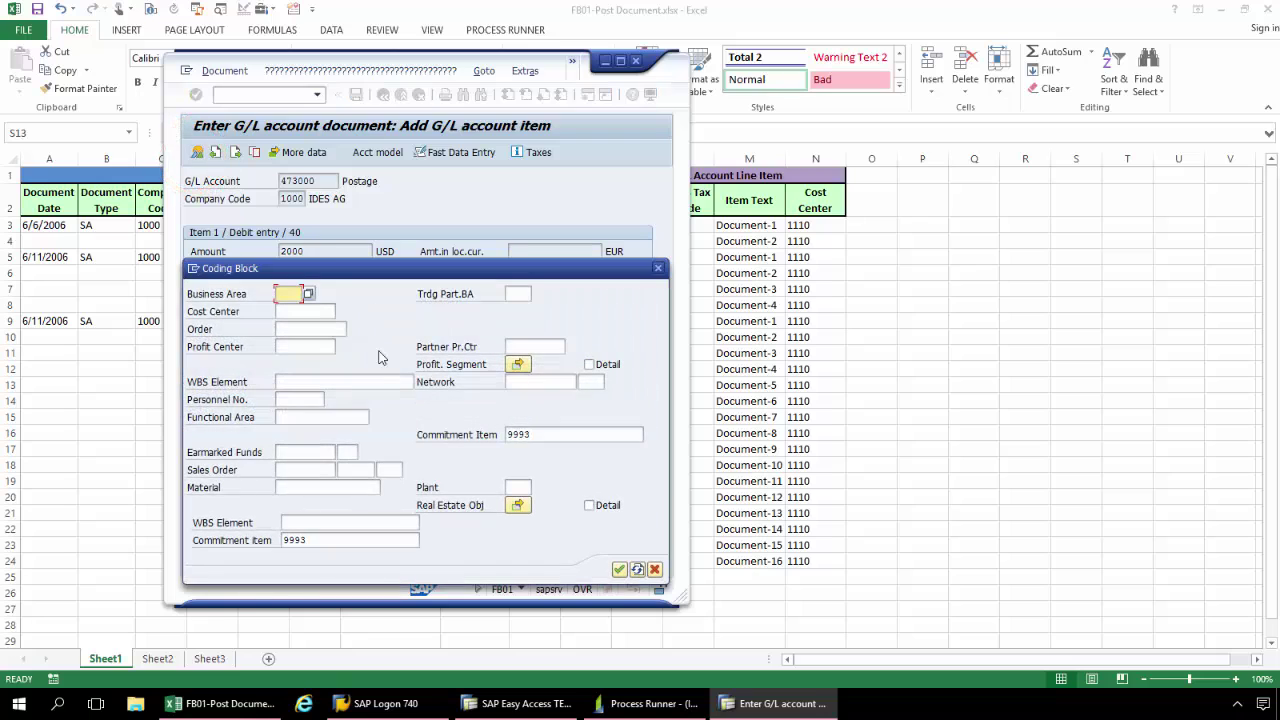
left_click(320, 312)
type("1")
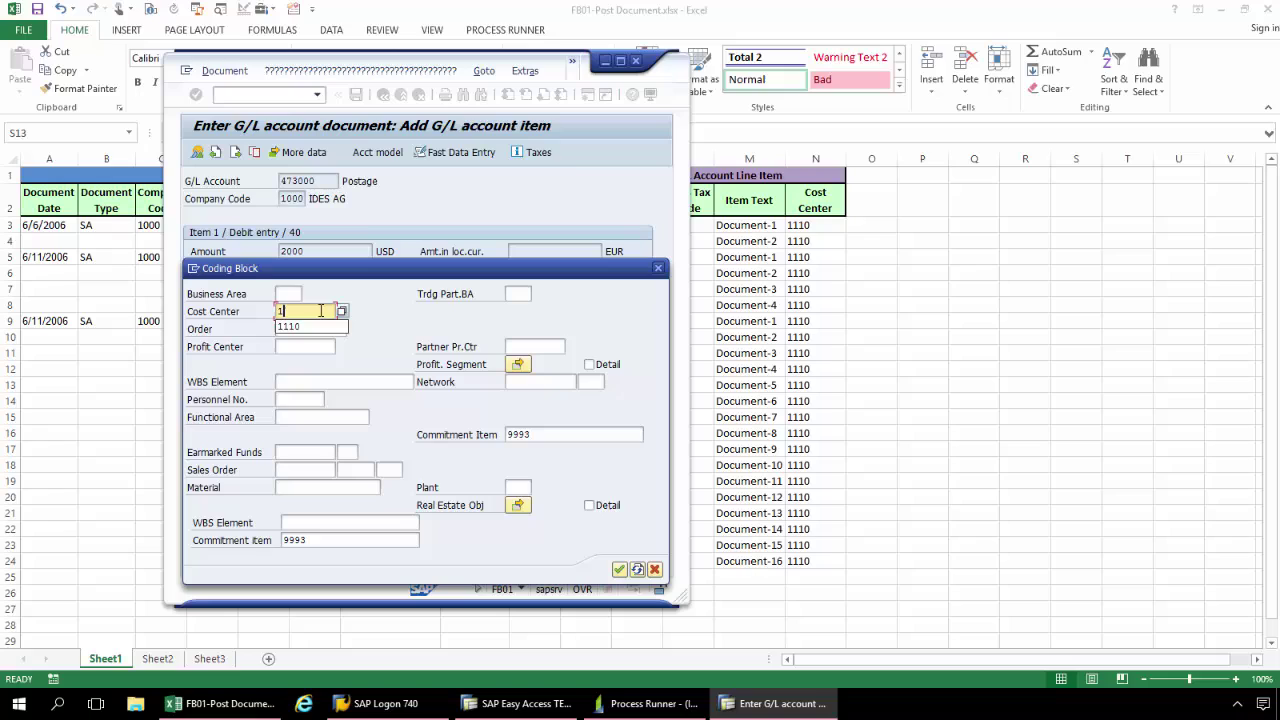
left_click(316, 326)
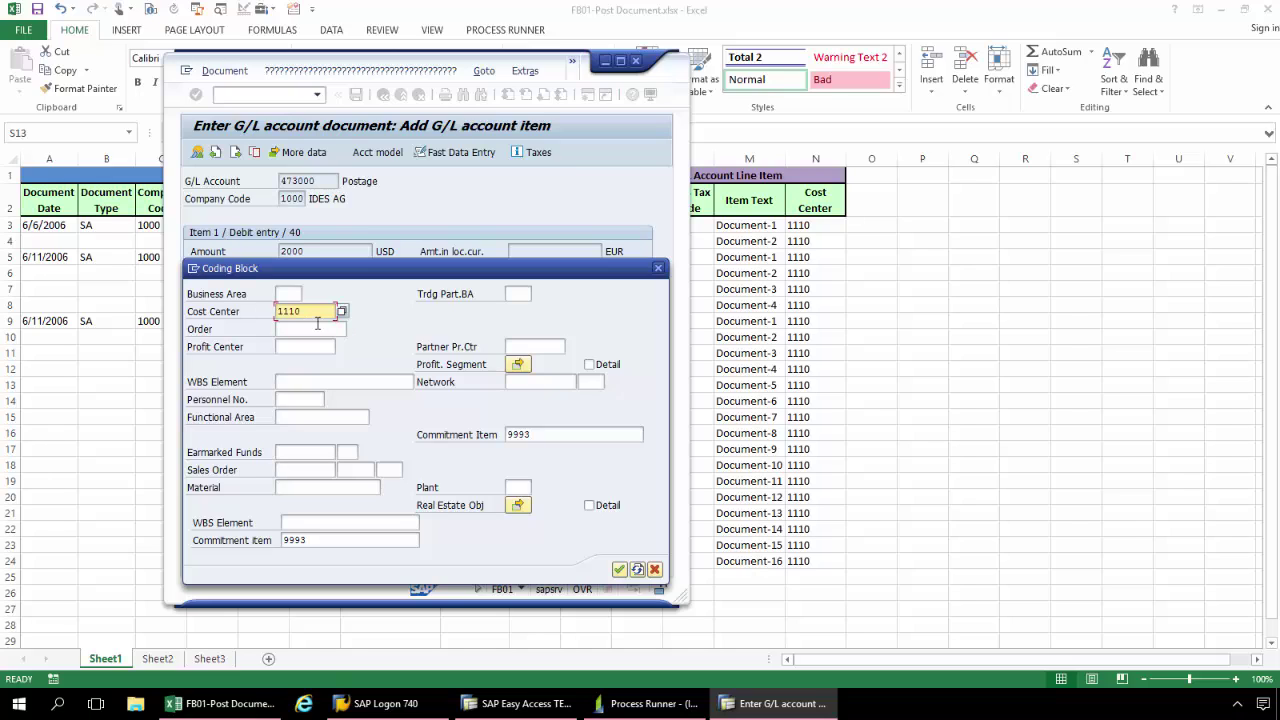
left_click(619, 570)
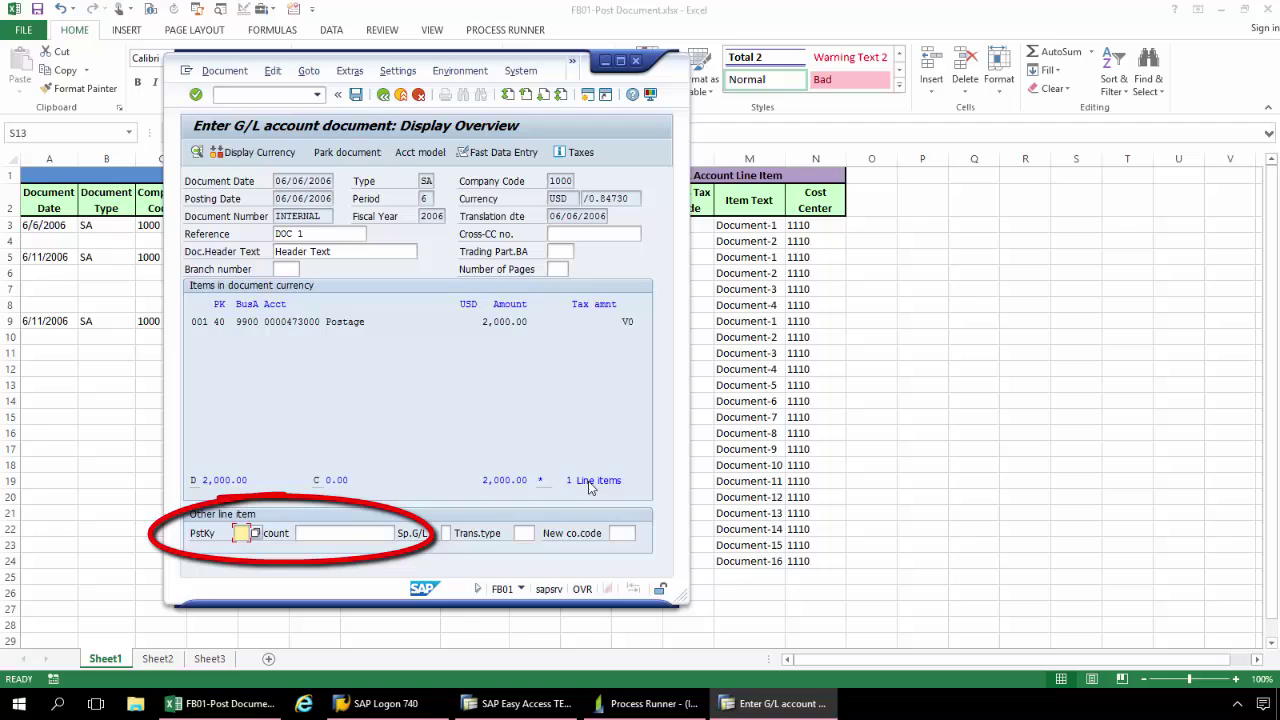
- Enter posting key 50 and account 473000 in the Other line item fields
type("50")
left_click(378, 535)
type("4")
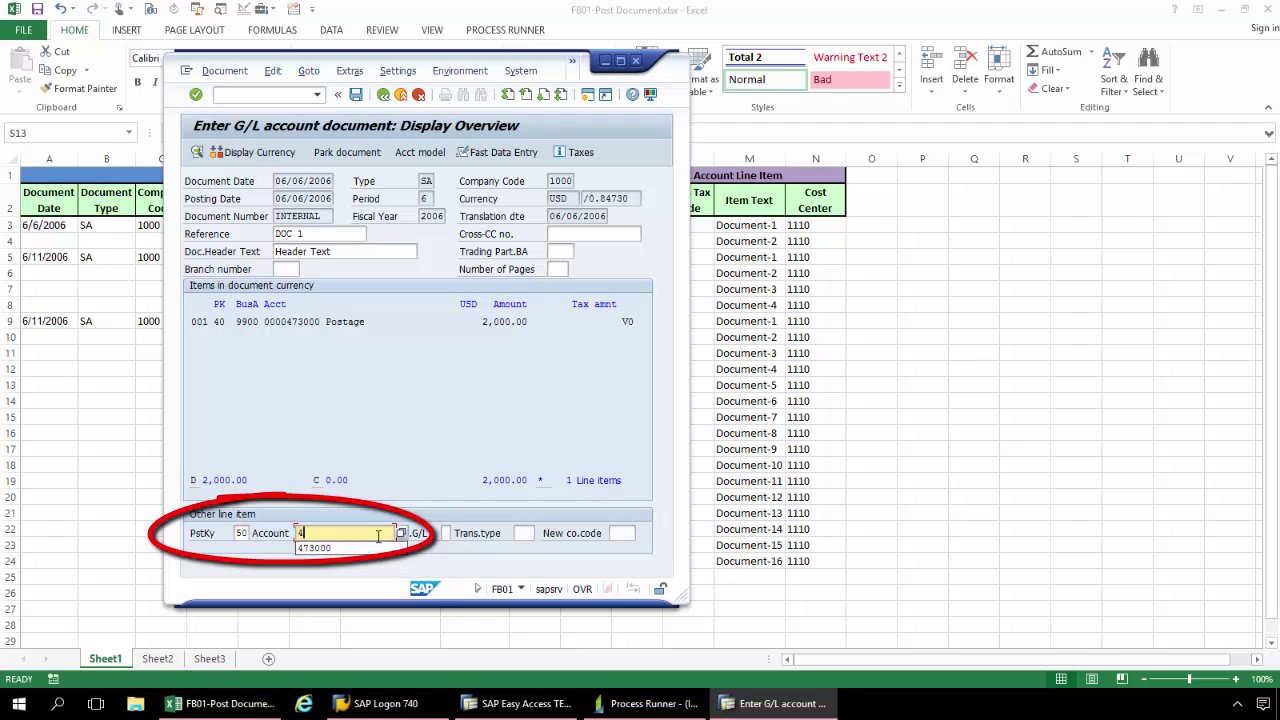
type("73000")
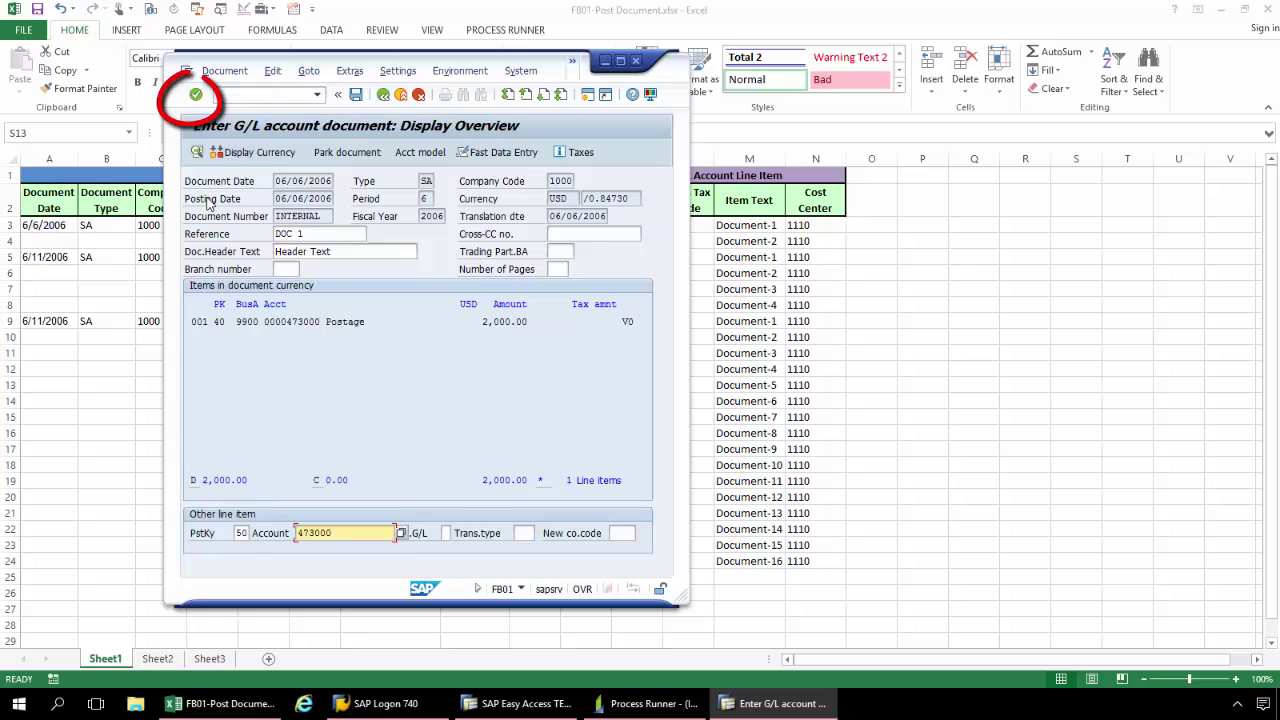
- Give the credit item amount 2000, tax code V0 and text 'Document 2'
left_click(195, 96)
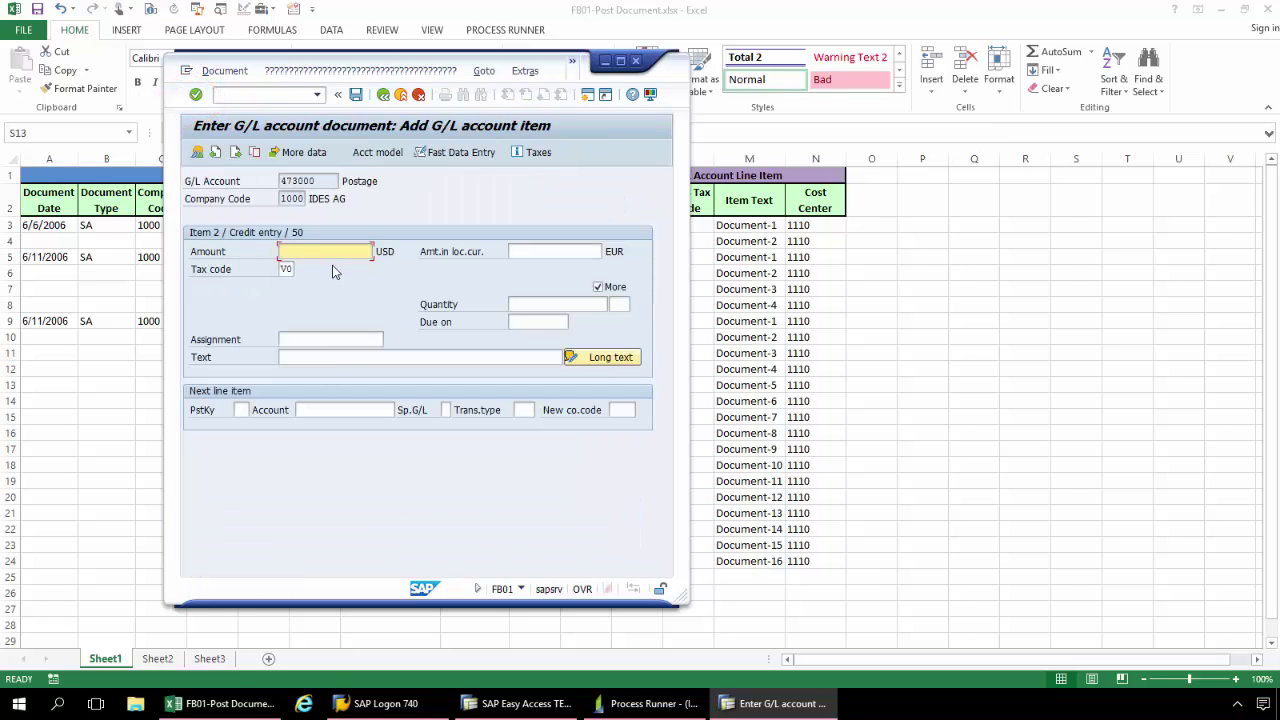
type("2000")
left_click(286, 270)
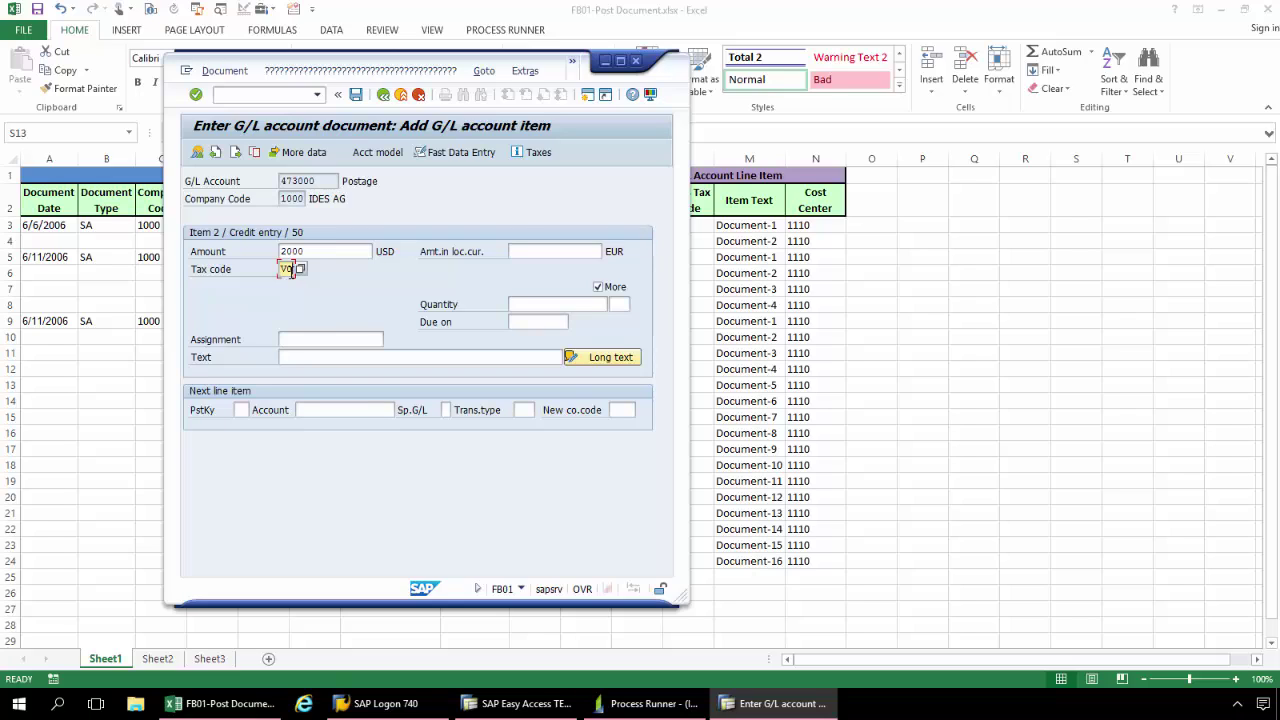
left_click(307, 360)
type("D")
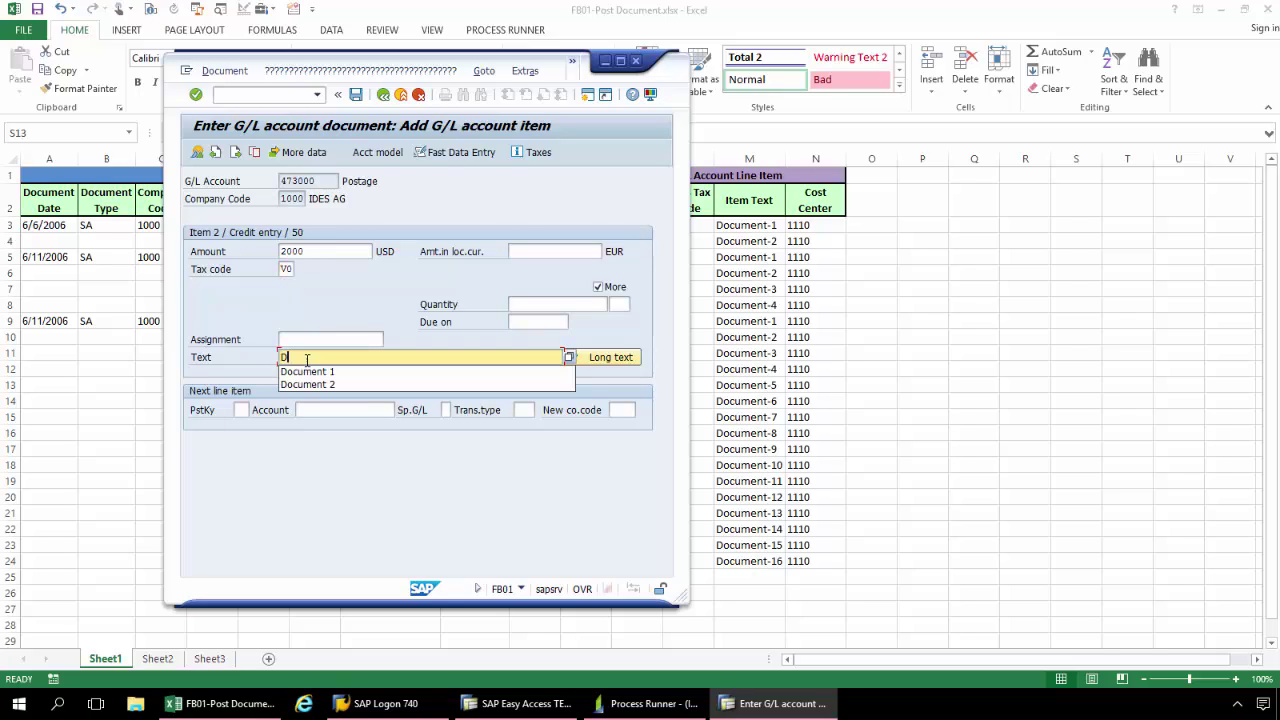
left_click(366, 384)
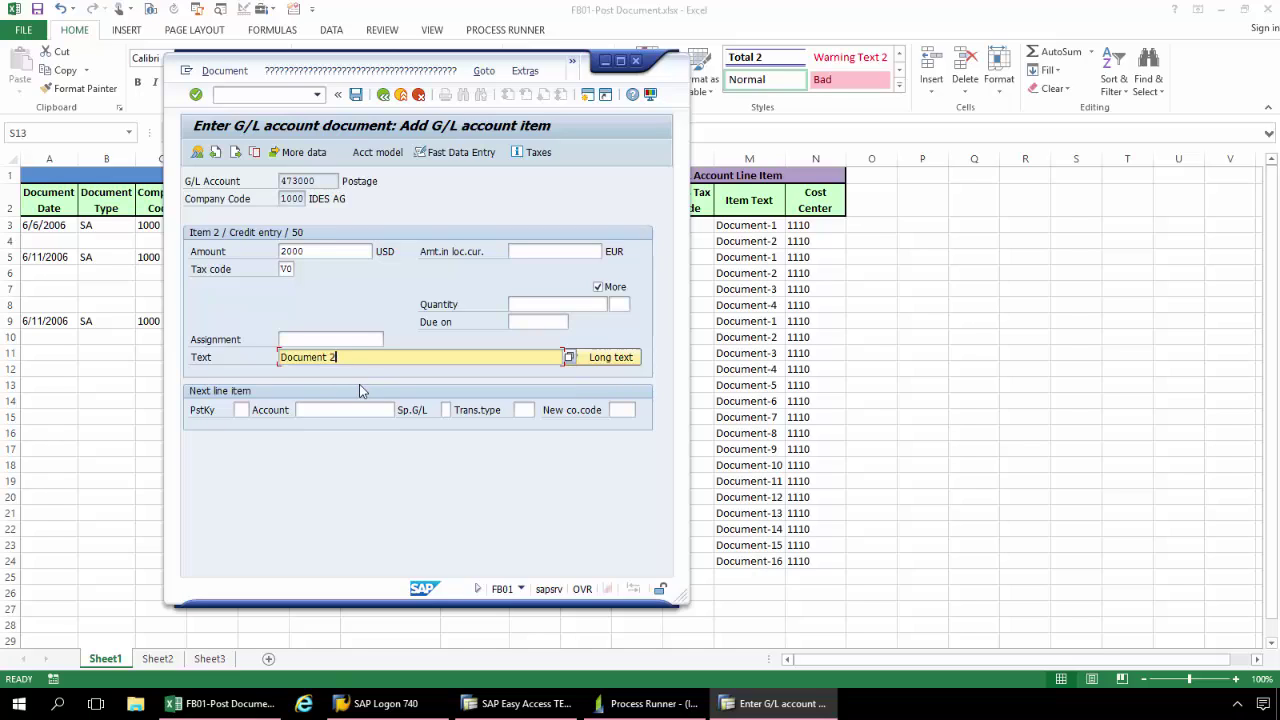
- Assign cost center 1110 to the credit item and save the balanced document
left_click(196, 153)
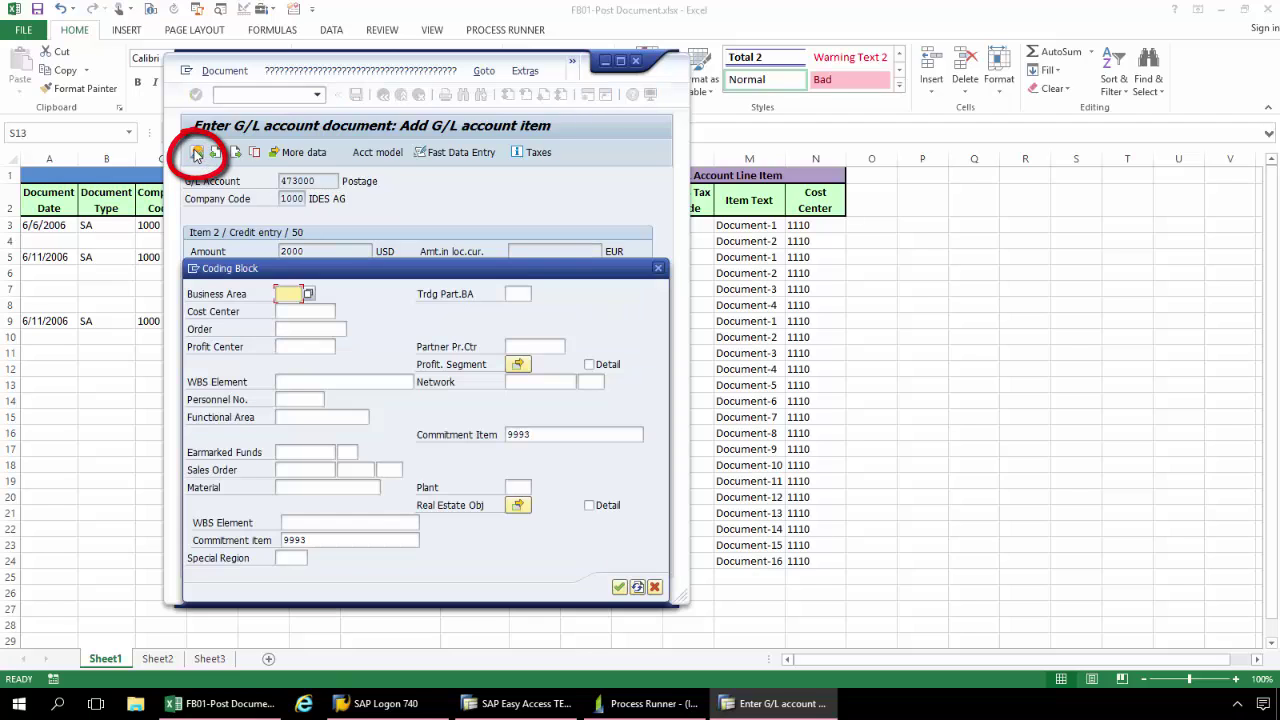
left_click(295, 314)
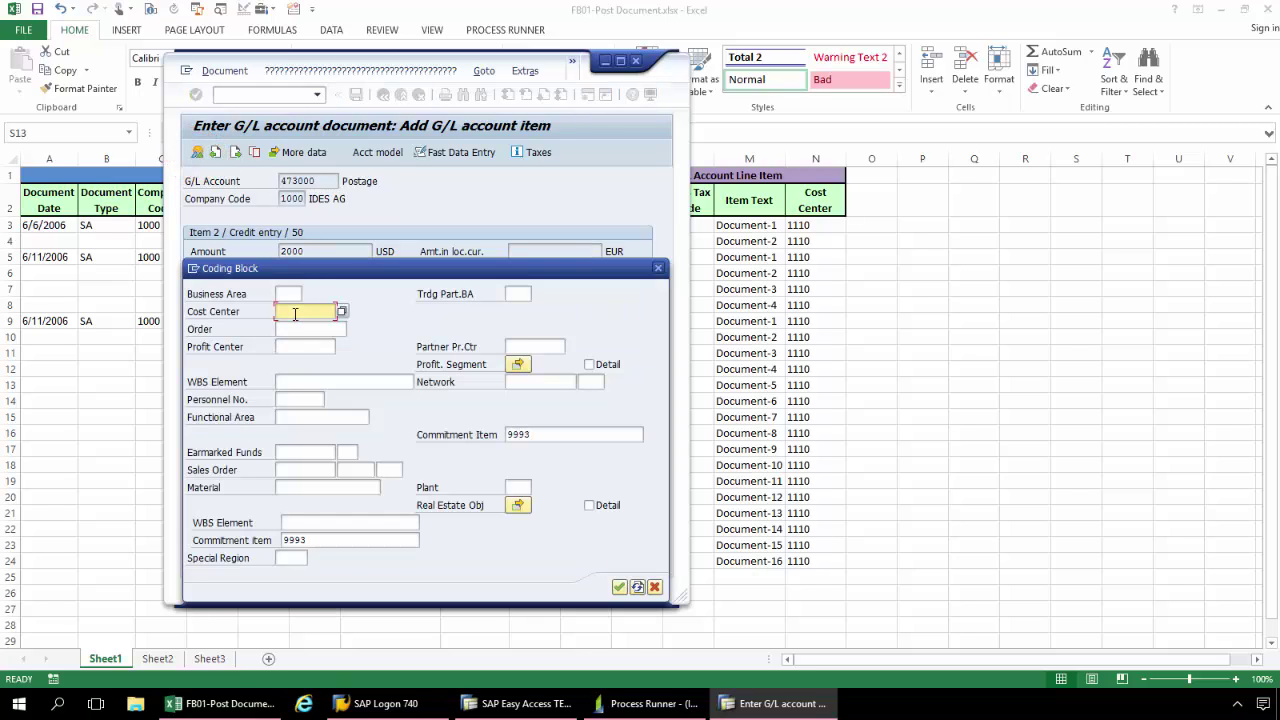
type("1110")
left_click(619, 587)
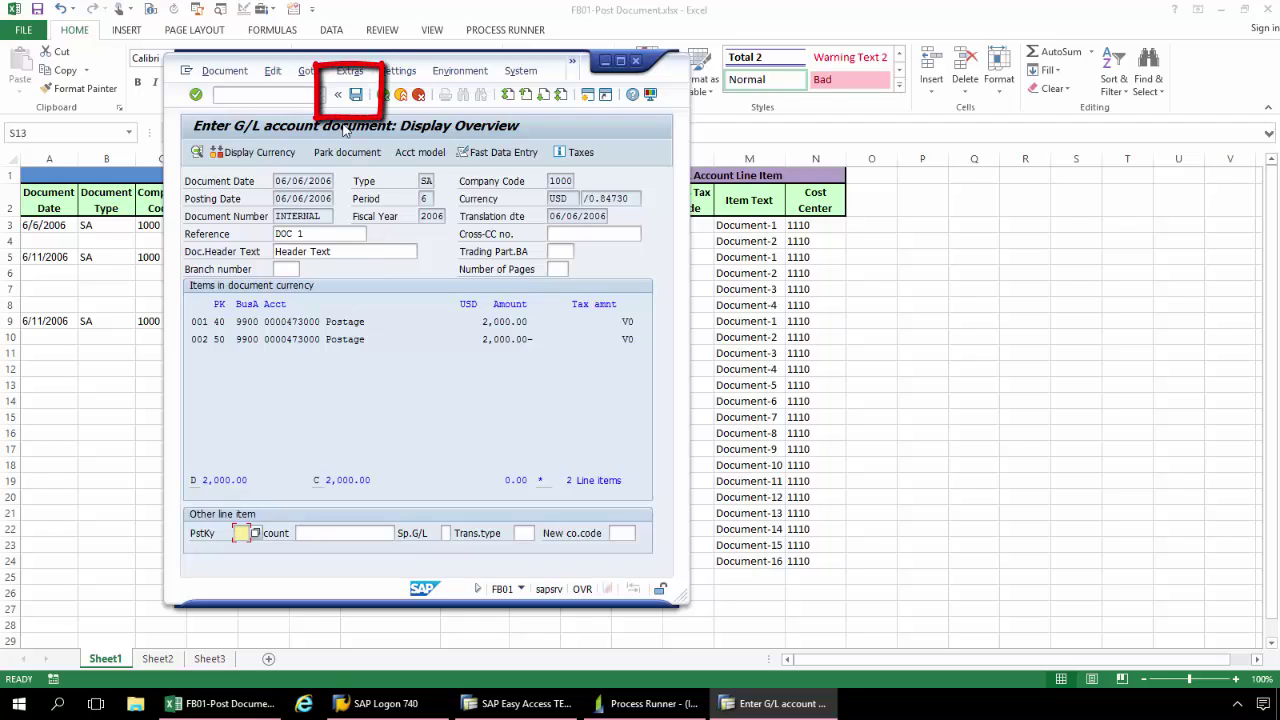
left_click(354, 95)
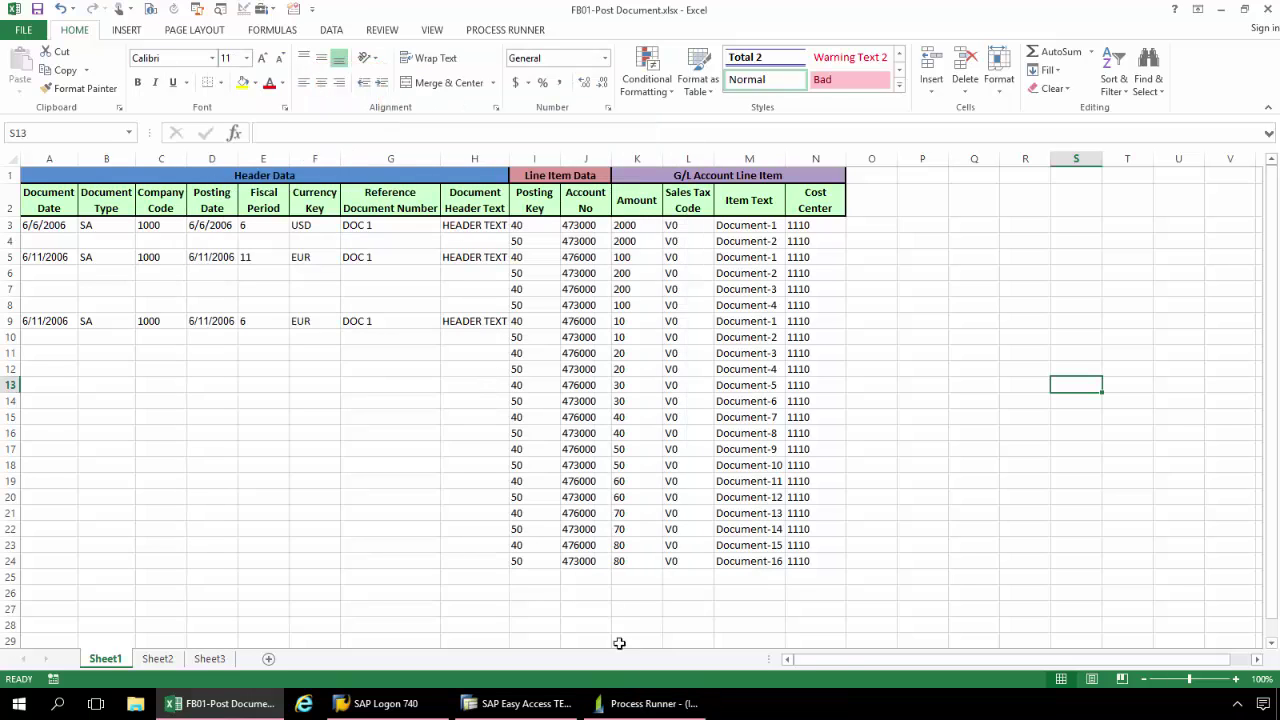
- Name the transaction file 'FB01 Demo' in the New Process dialog and load the recording
left_click(637, 704)
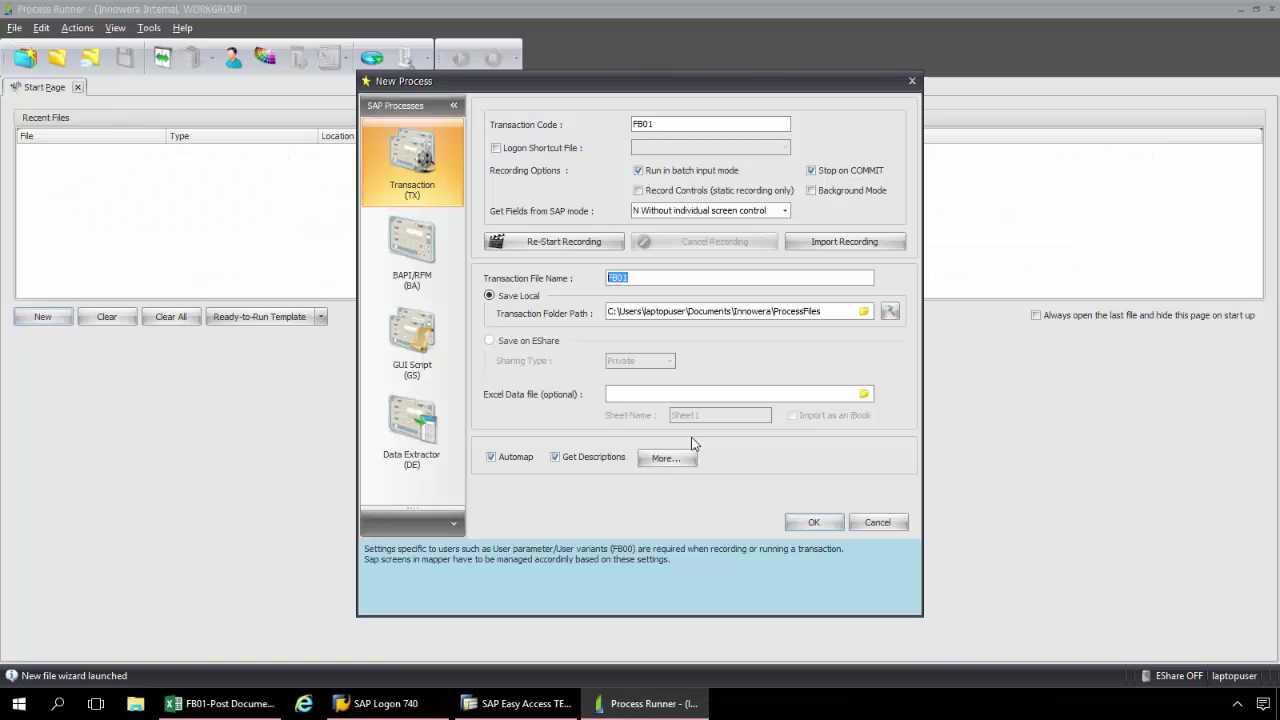
left_click(663, 281)
left_click(815, 523)
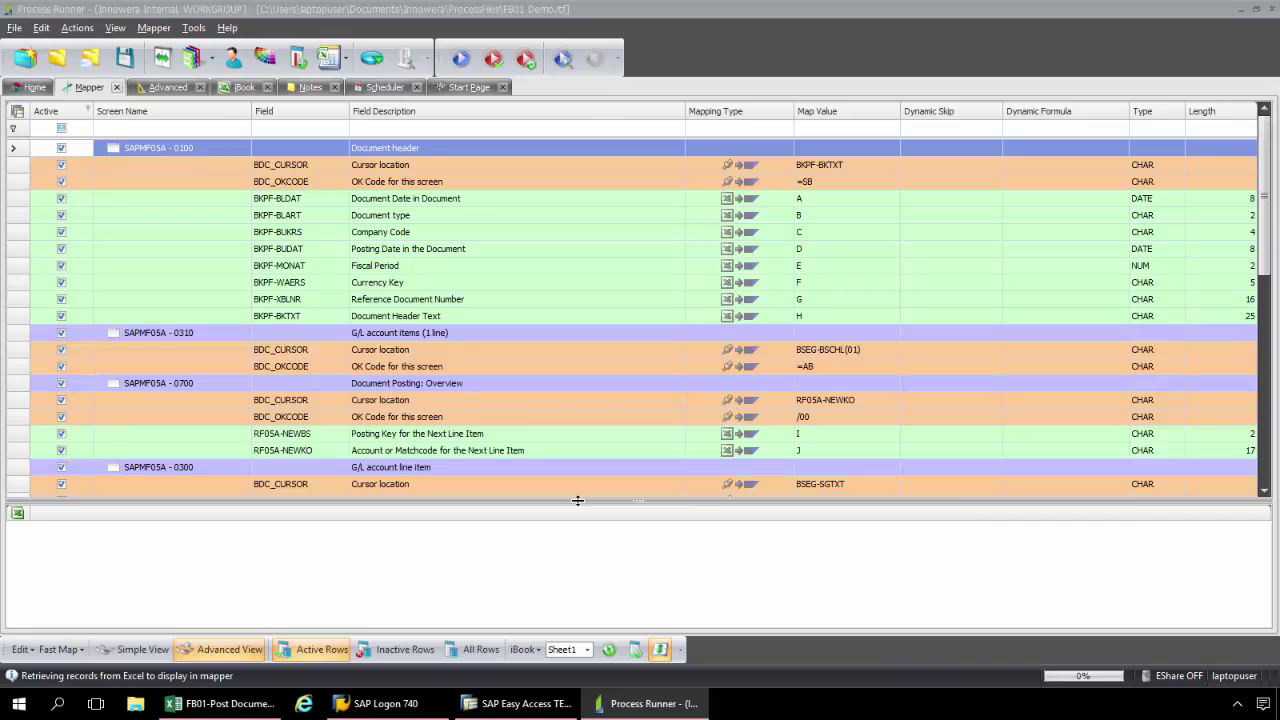
- Enlarge the Excel preview and switch the Mapper to Simple View, listing mapped FB01 fields only
left_click_drag(577, 500, 603, 398)
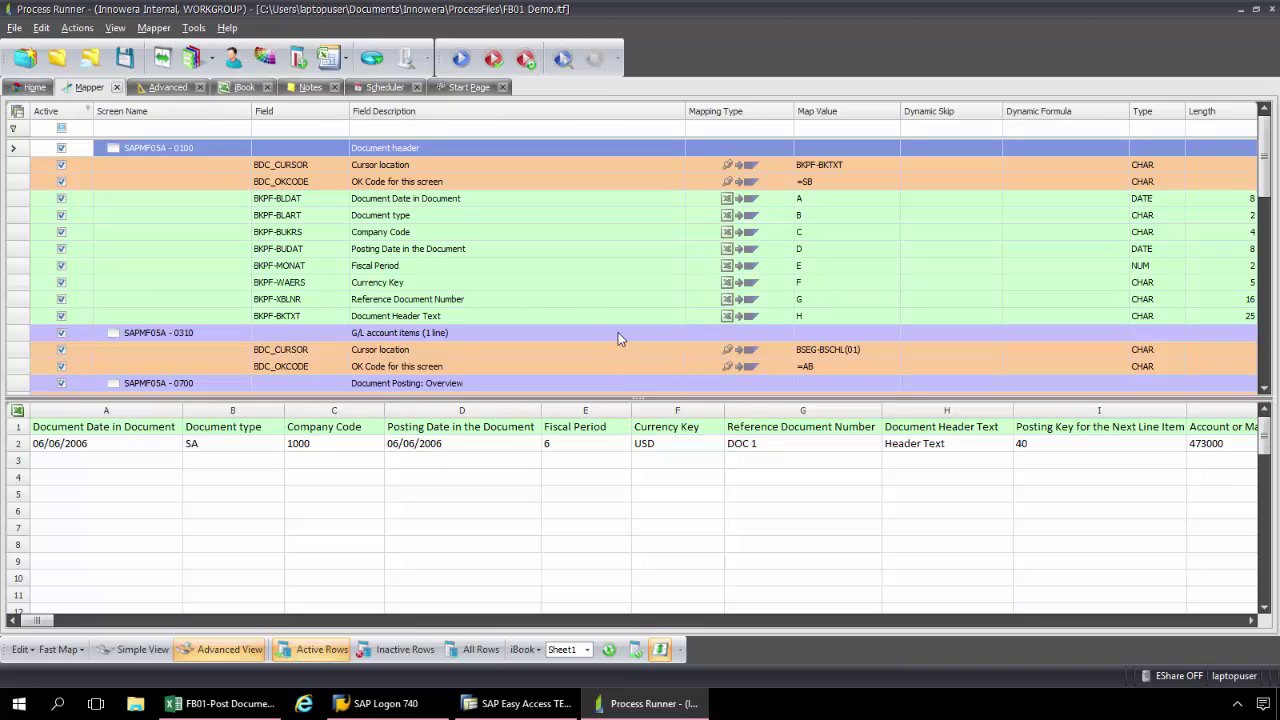
left_click(137, 651)
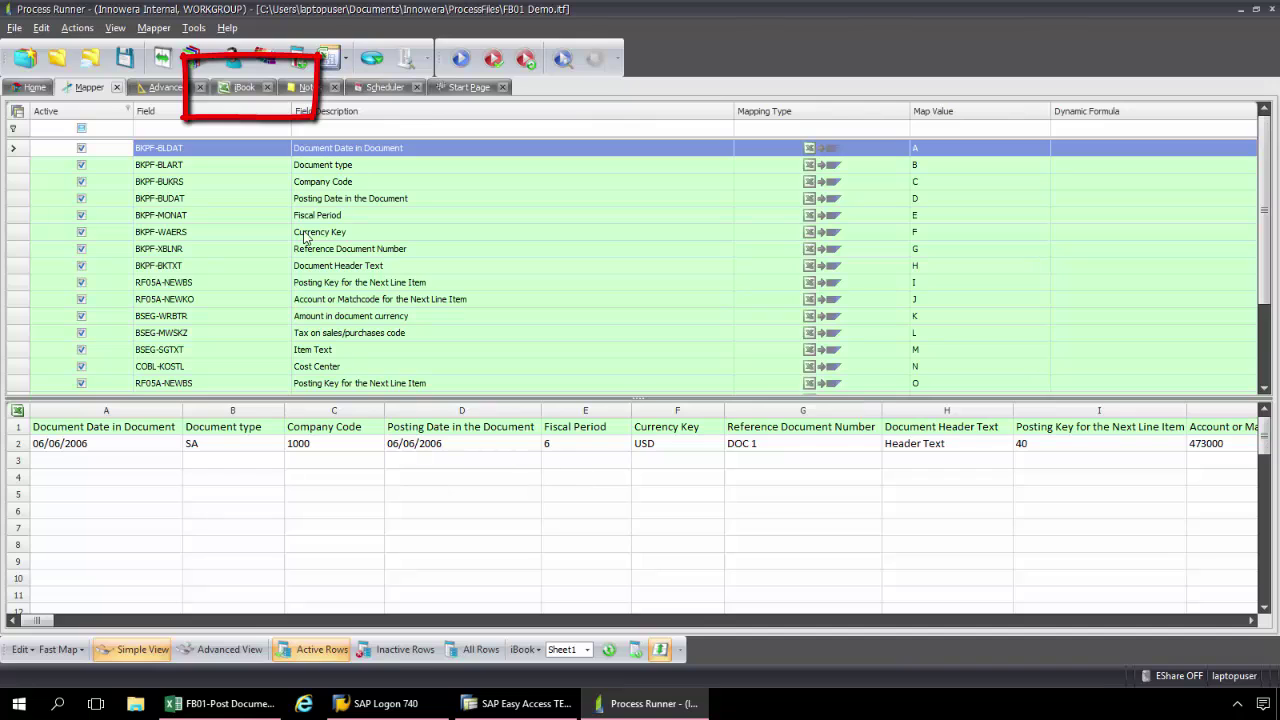
left_click(238, 88)
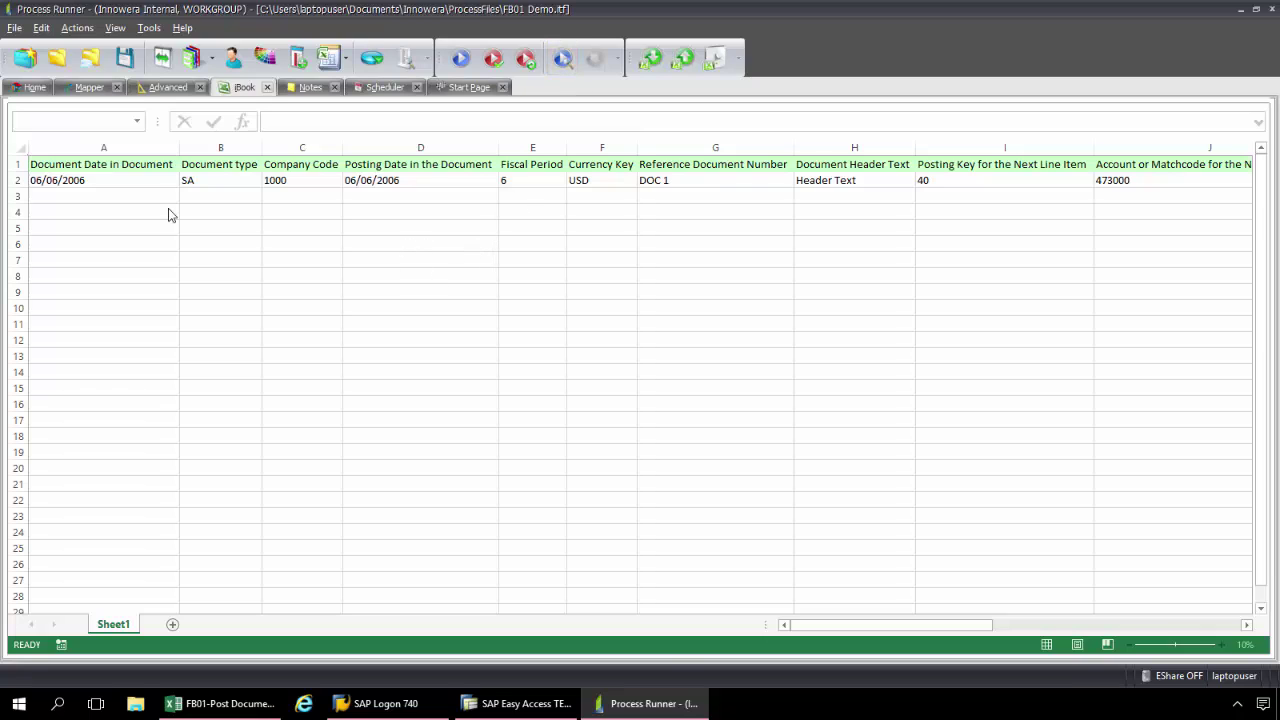
left_click(85, 92)
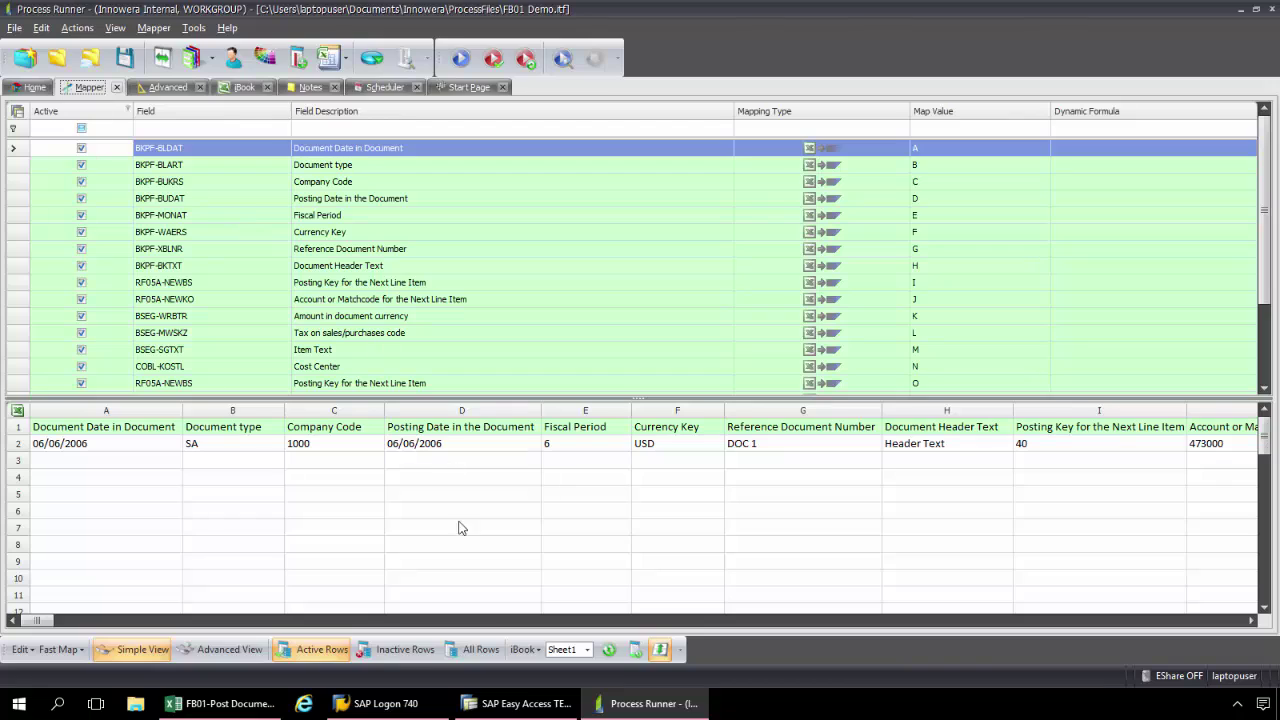
- Set the data source to External XL using the Desktop workbook FB01-Post Document.xlsx
left_click(533, 652)
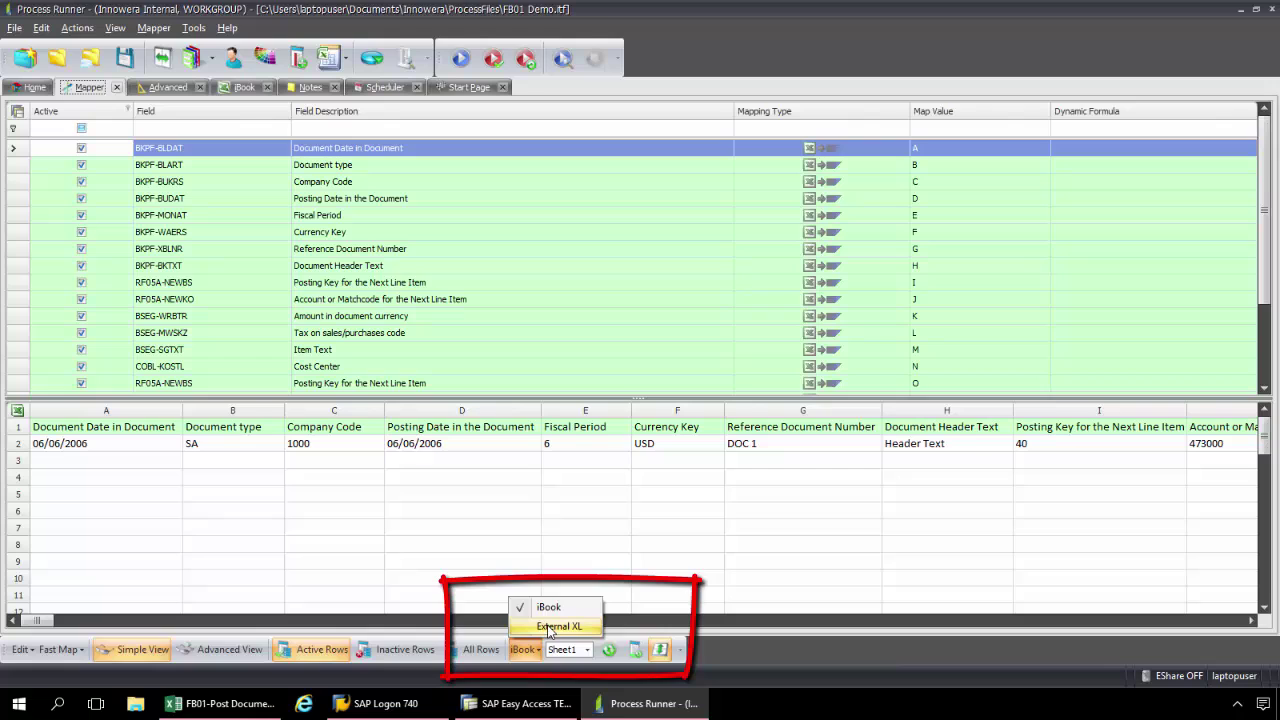
left_click(549, 627)
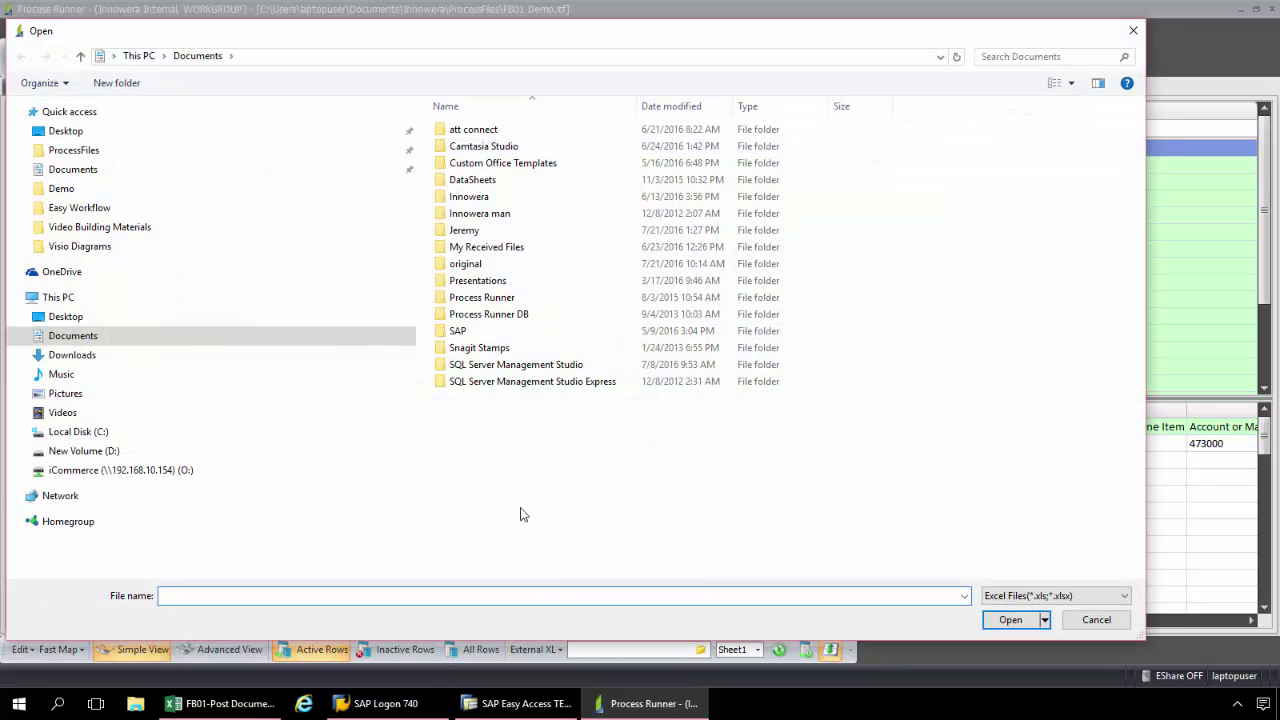
left_click(62, 130)
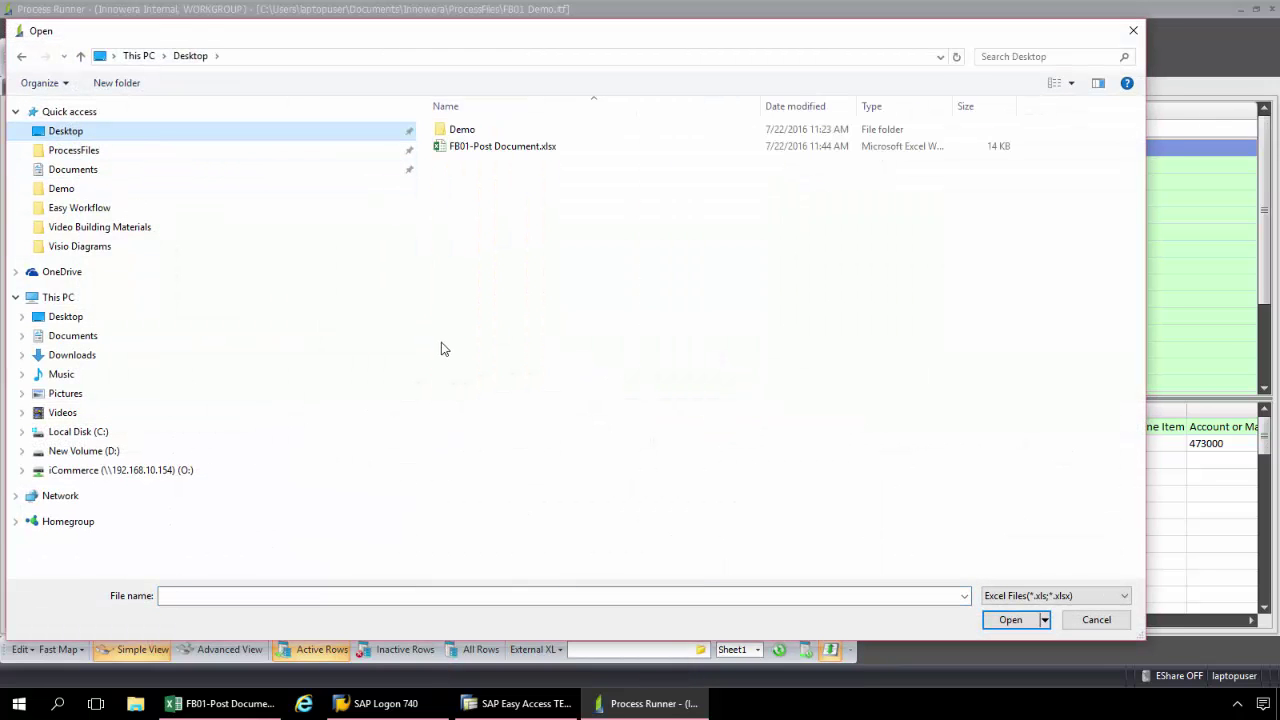
left_click(531, 146)
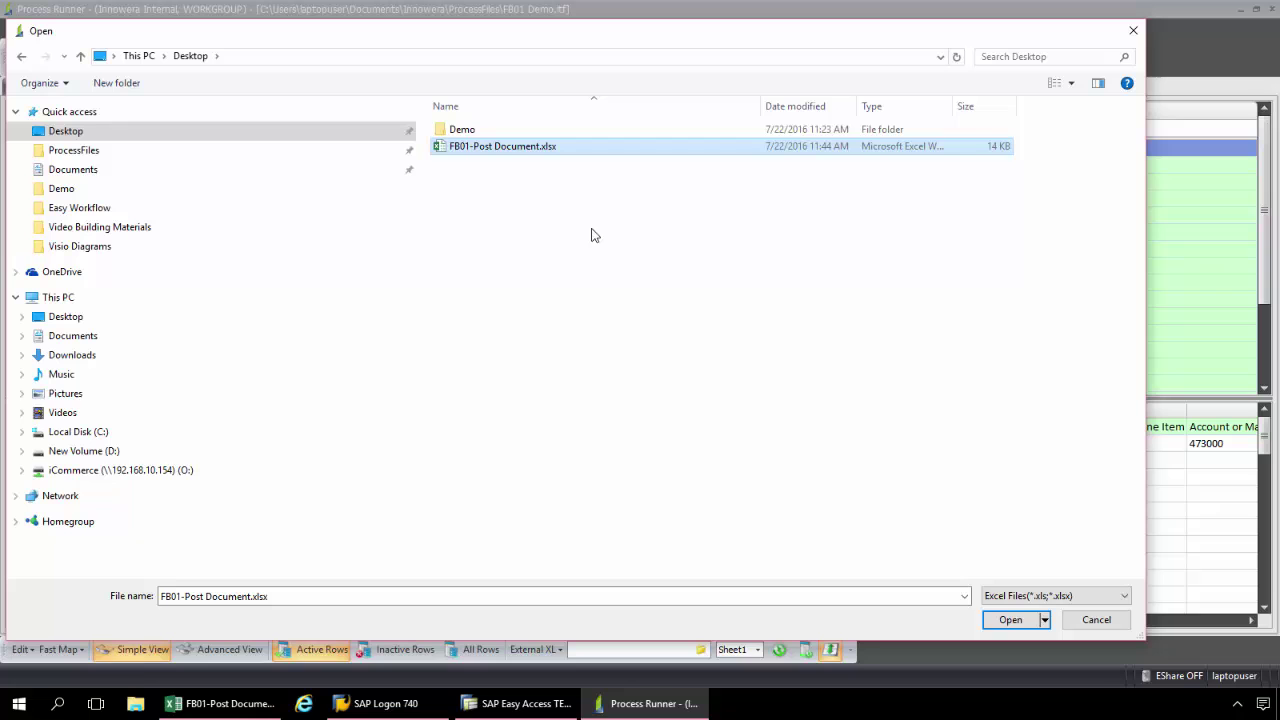
left_click(1007, 622)
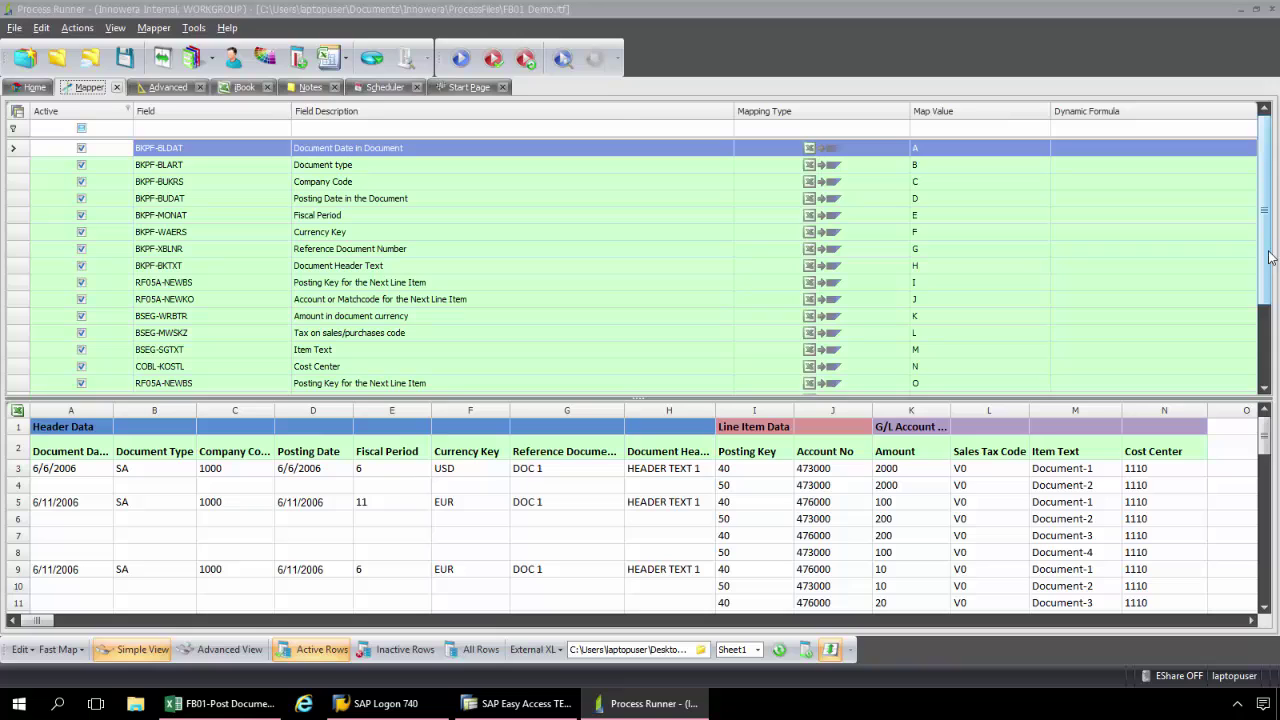
- Scroll the mapping grid to review the header and repeated line-item fields mapped to columns A–T
left_click_drag(1270, 257, 1276, 341)
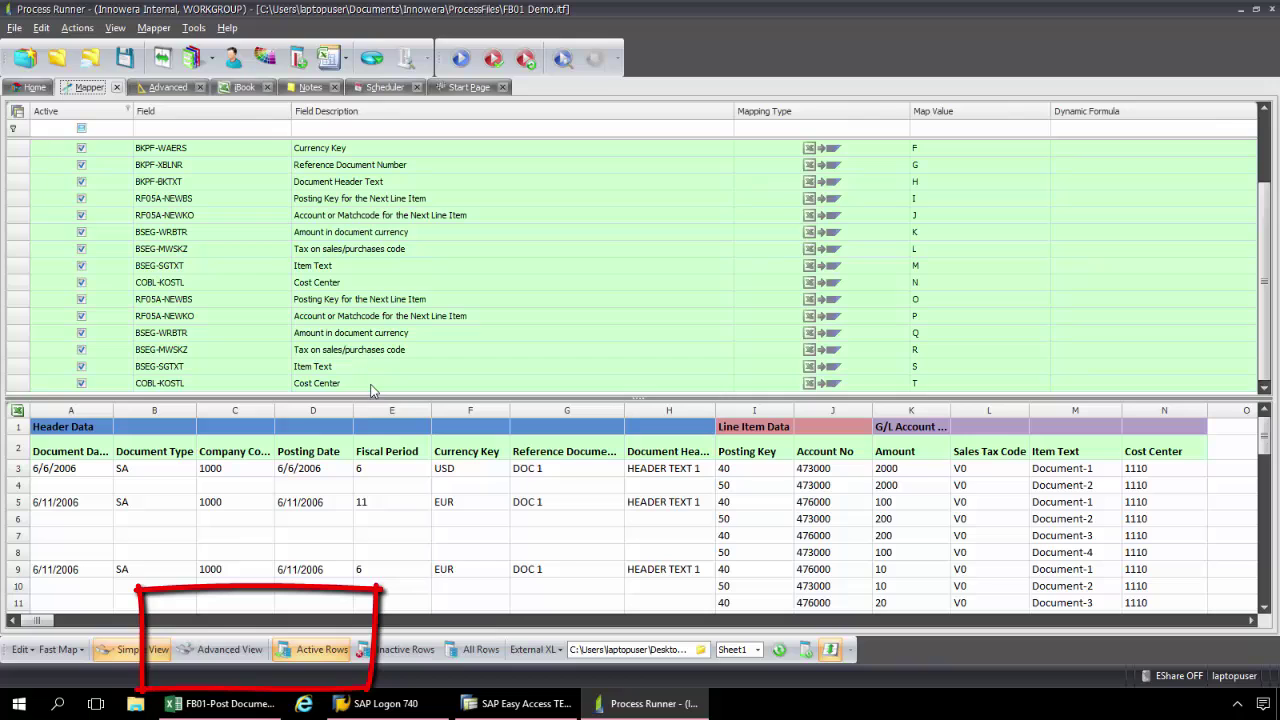
- Switch the Mapper to Advanced View, enlarge the grid, and review line-item mappings in columns O–Q
left_click(222, 649)
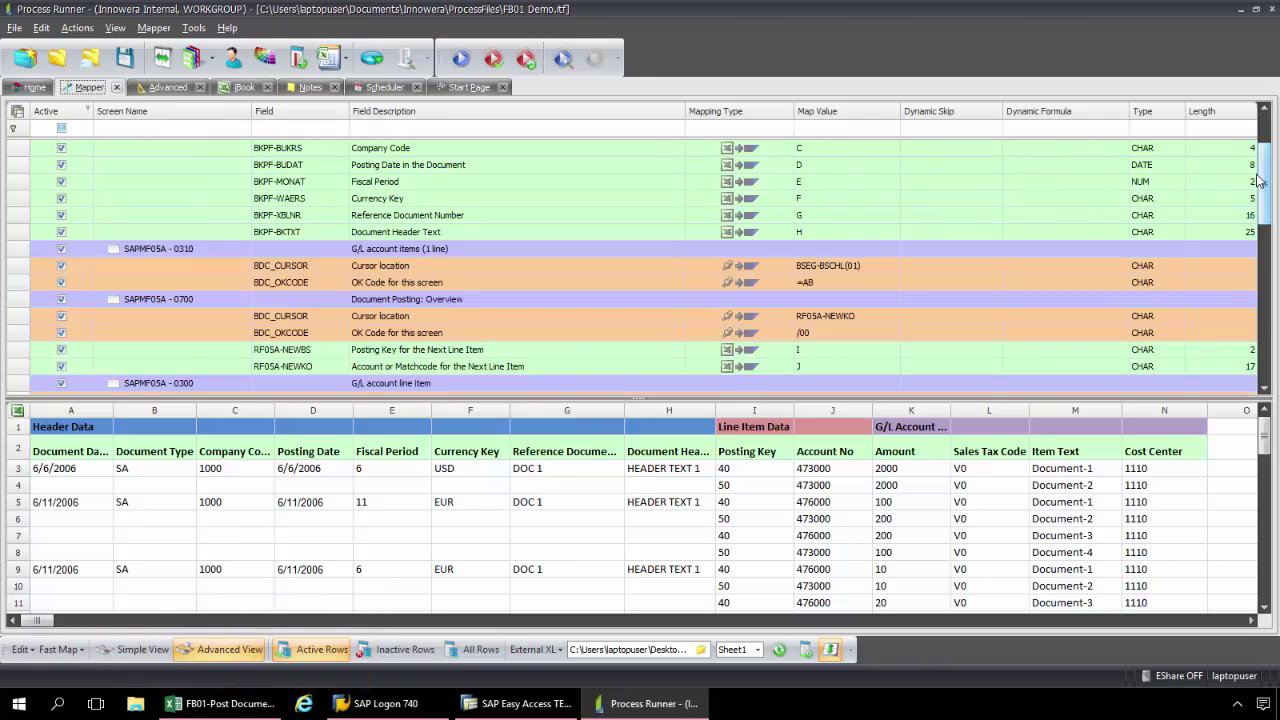
left_click_drag(1264, 188, 1265, 130)
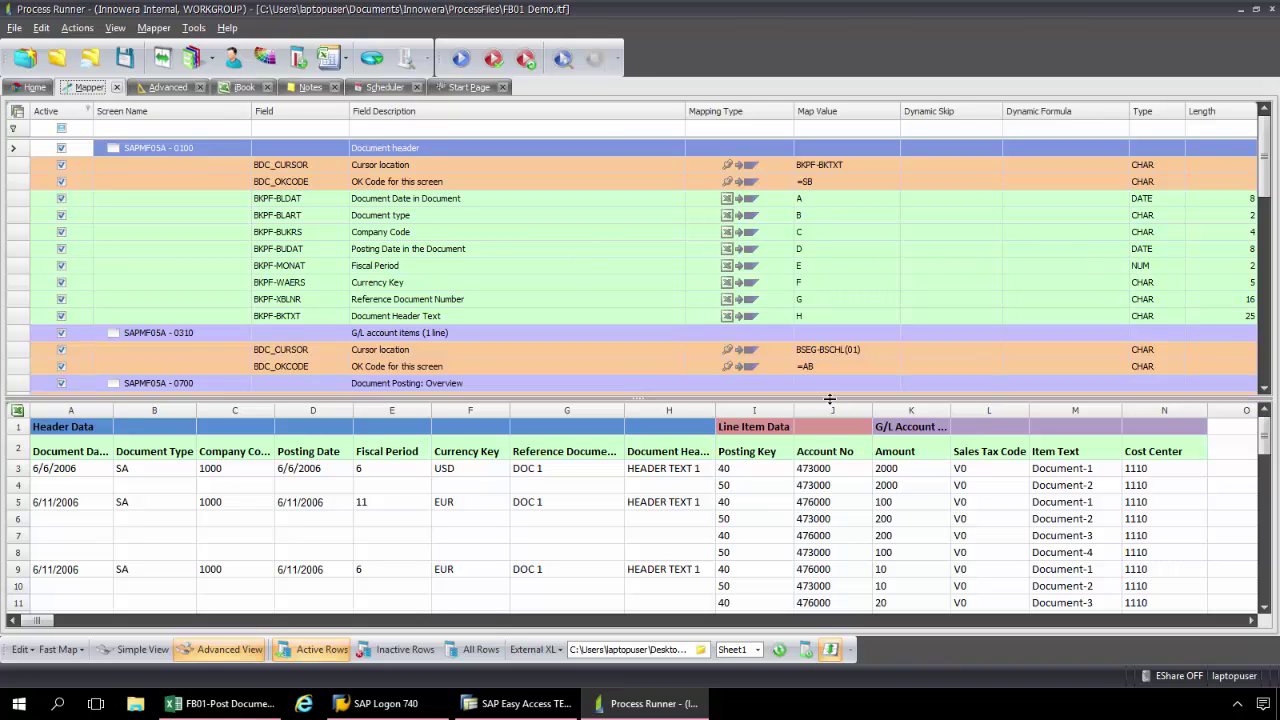
left_click_drag(829, 399, 829, 437)
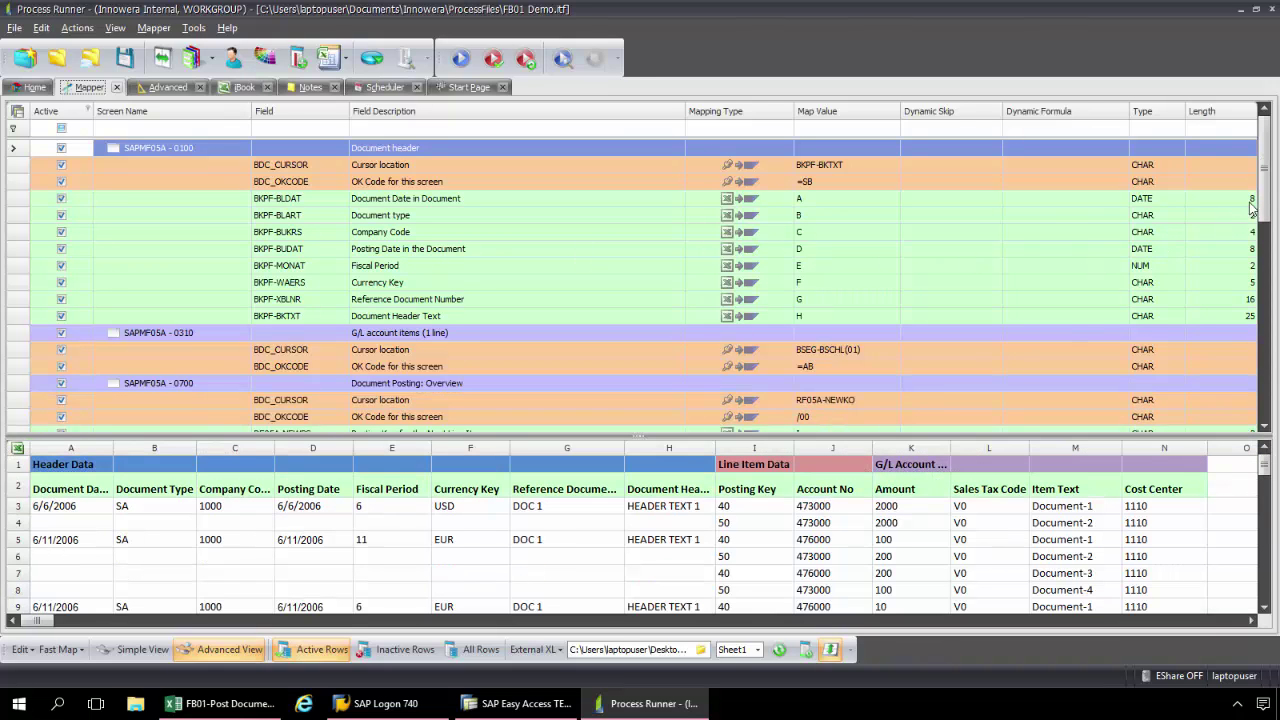
left_click_drag(1263, 200, 1248, 357)
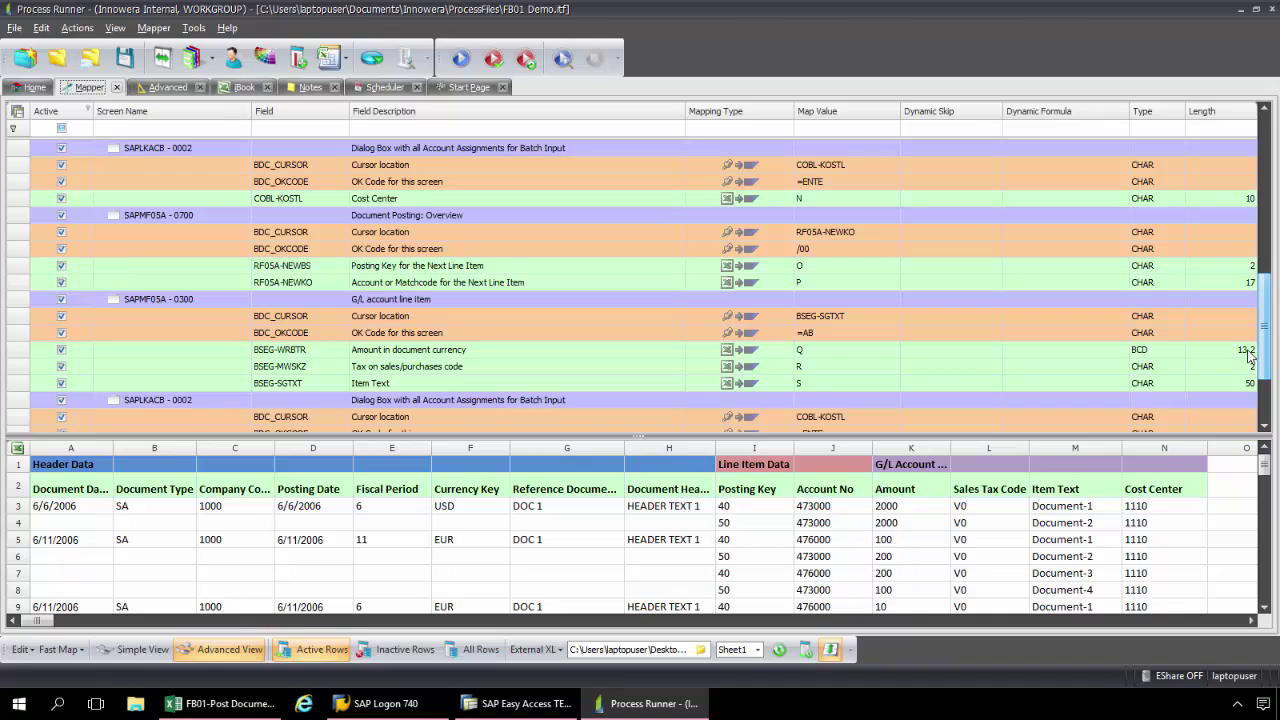
left_click_drag(1248, 355, 1248, 266)
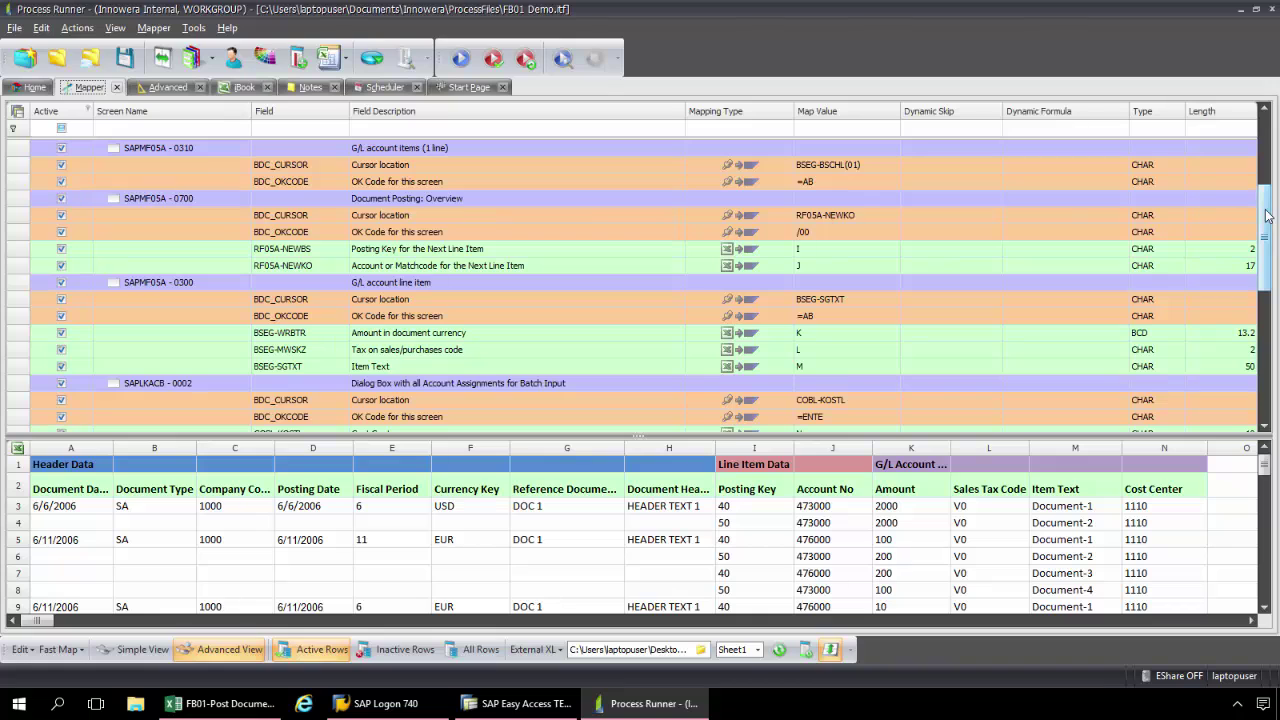
left_click_drag(1264, 215, 1265, 284)
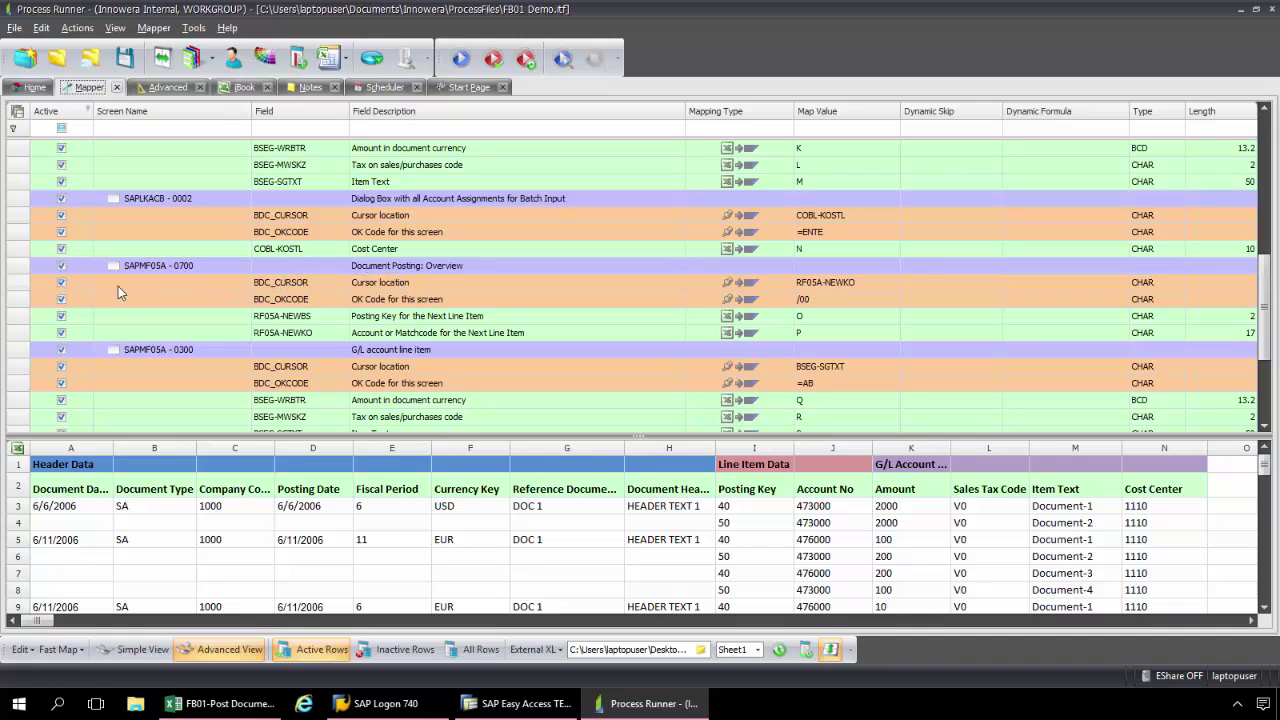
- Deactivate the second line item's rows, from SAPMF05A-0700 BDC_CURSOR to COBL-KOSTL, and confirm
left_click(21, 268)
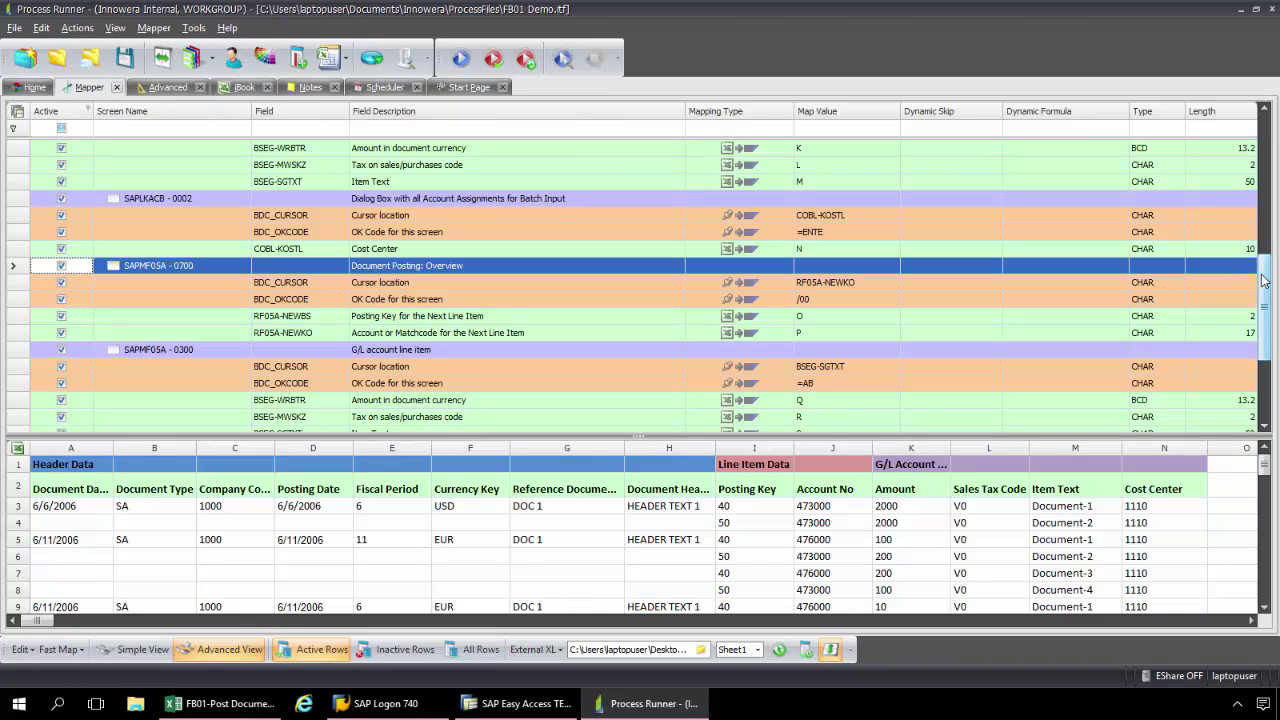
left_click_drag(1263, 281, 1266, 338)
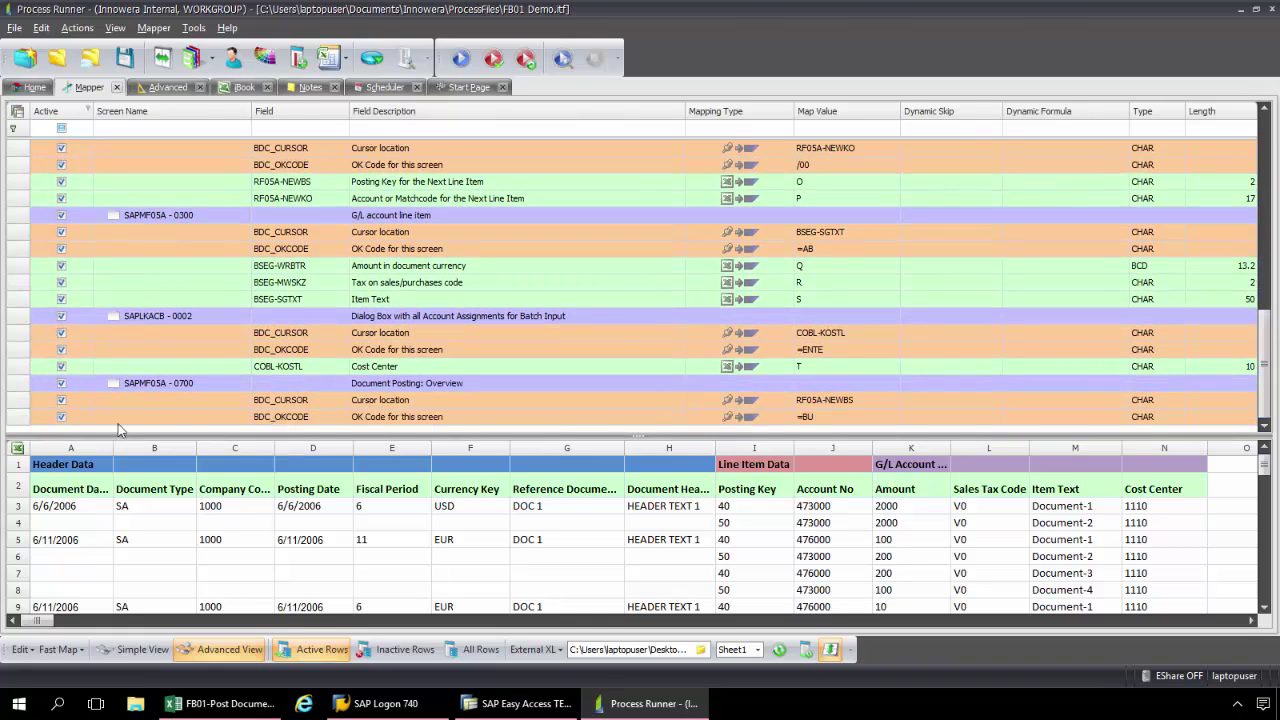
left_click(22, 368, "shift")
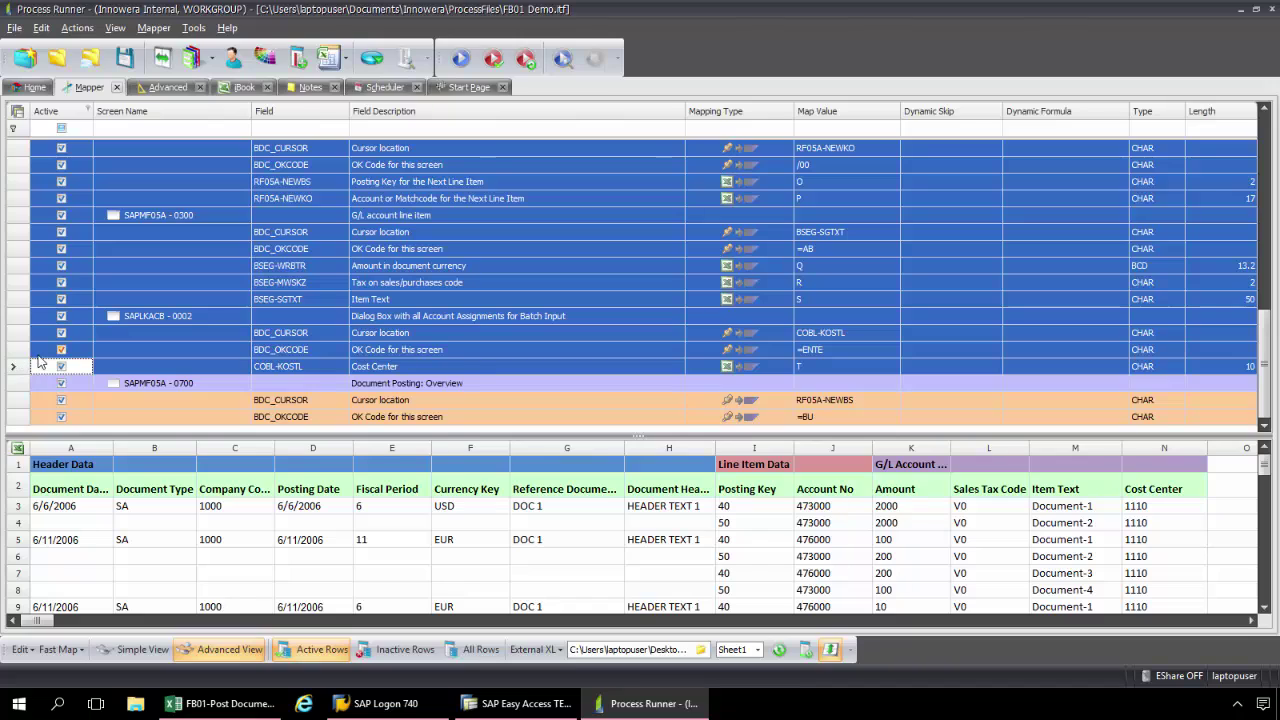
left_click(22, 652)
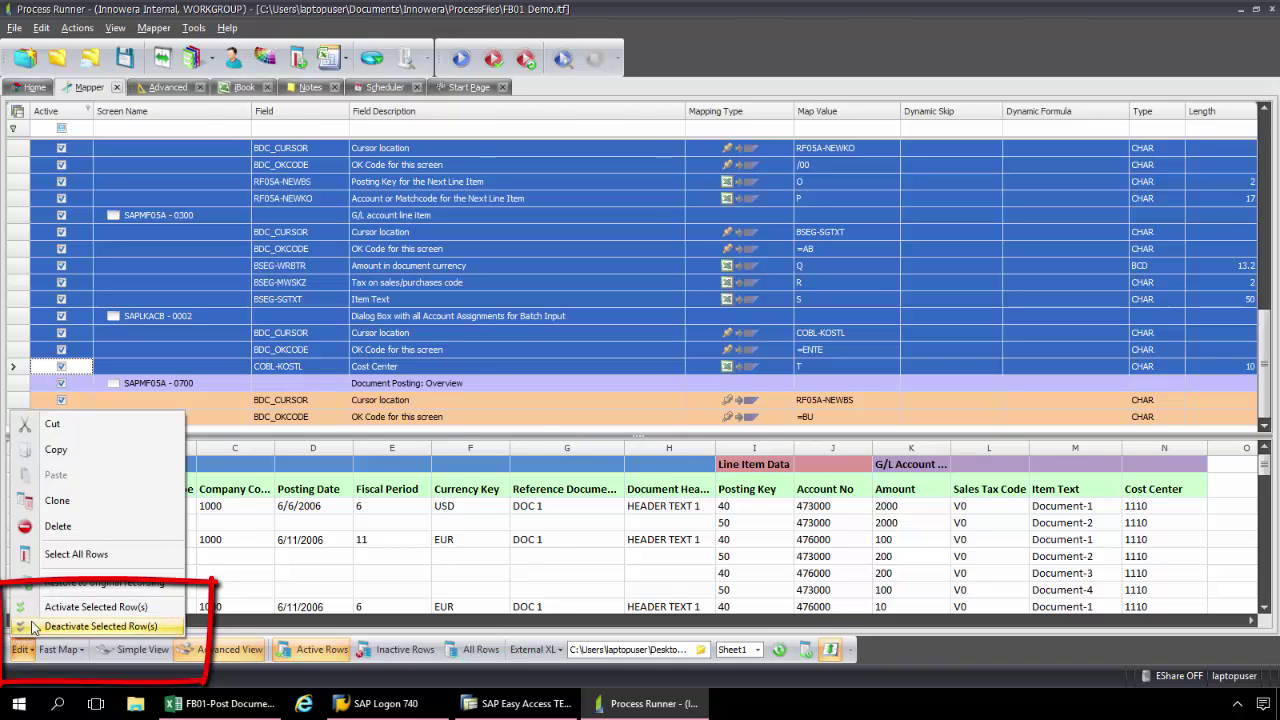
left_click(33, 626)
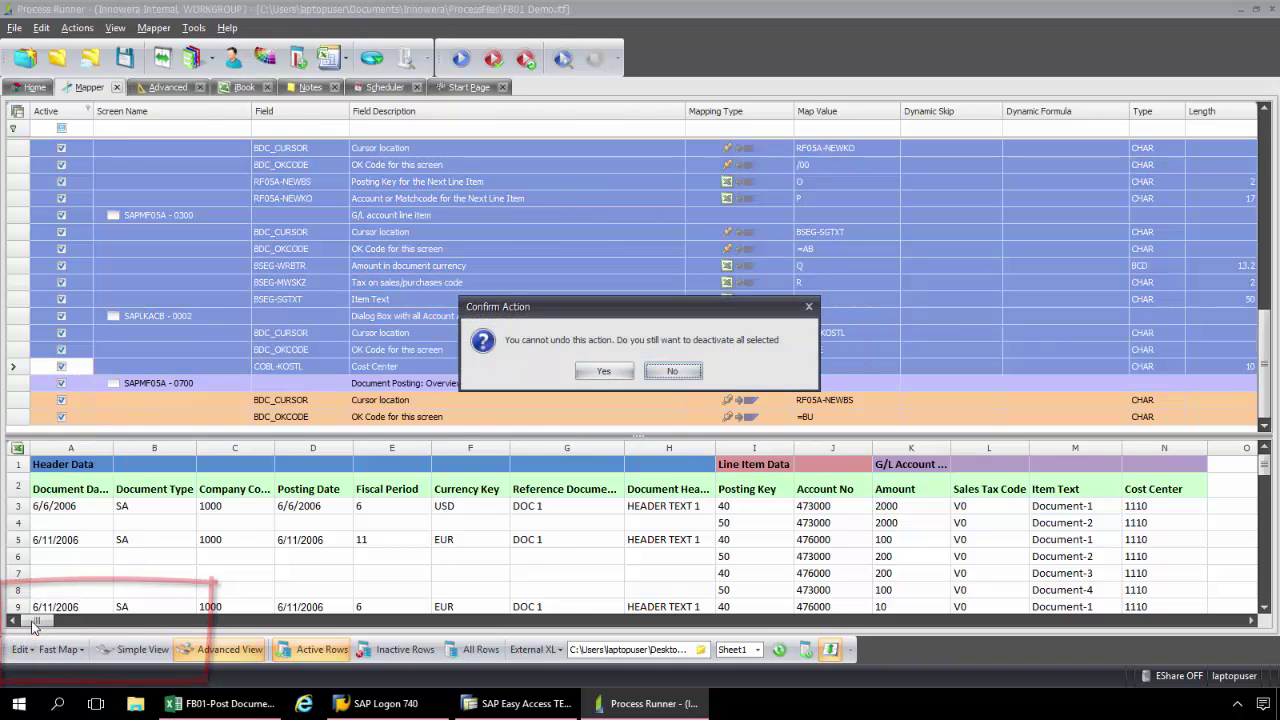
left_click(620, 371)
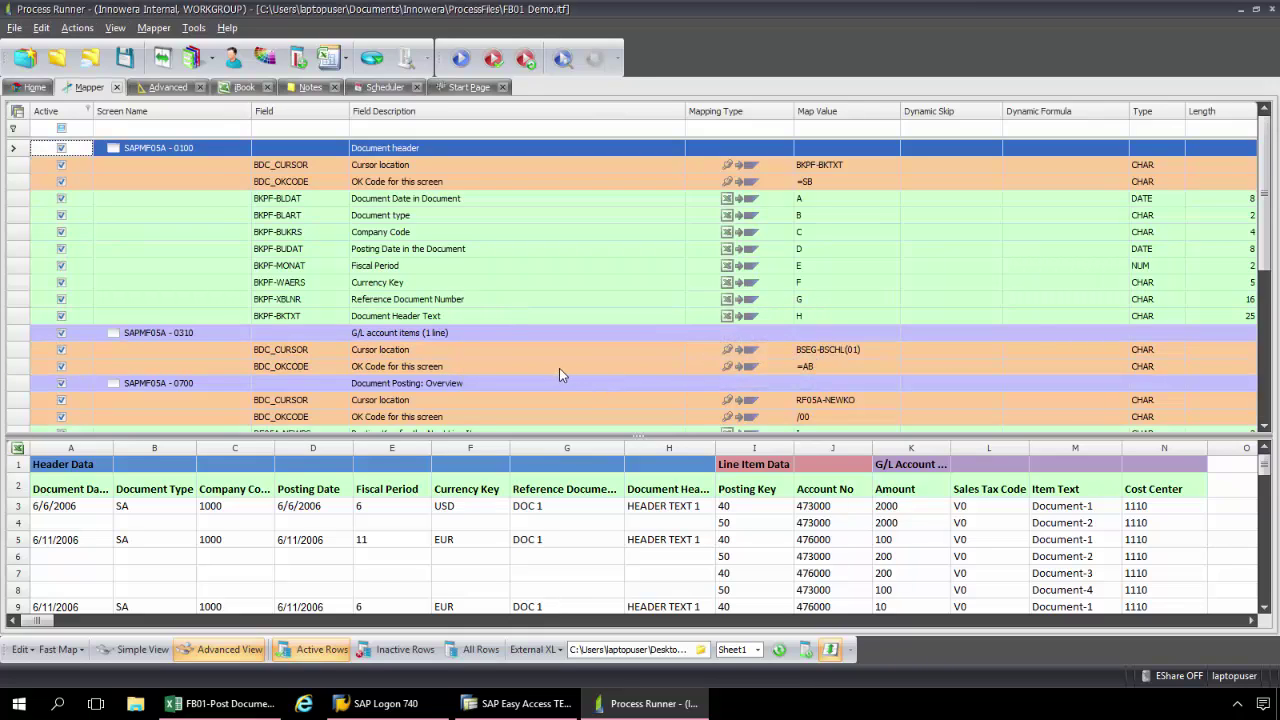
left_click(1264, 229)
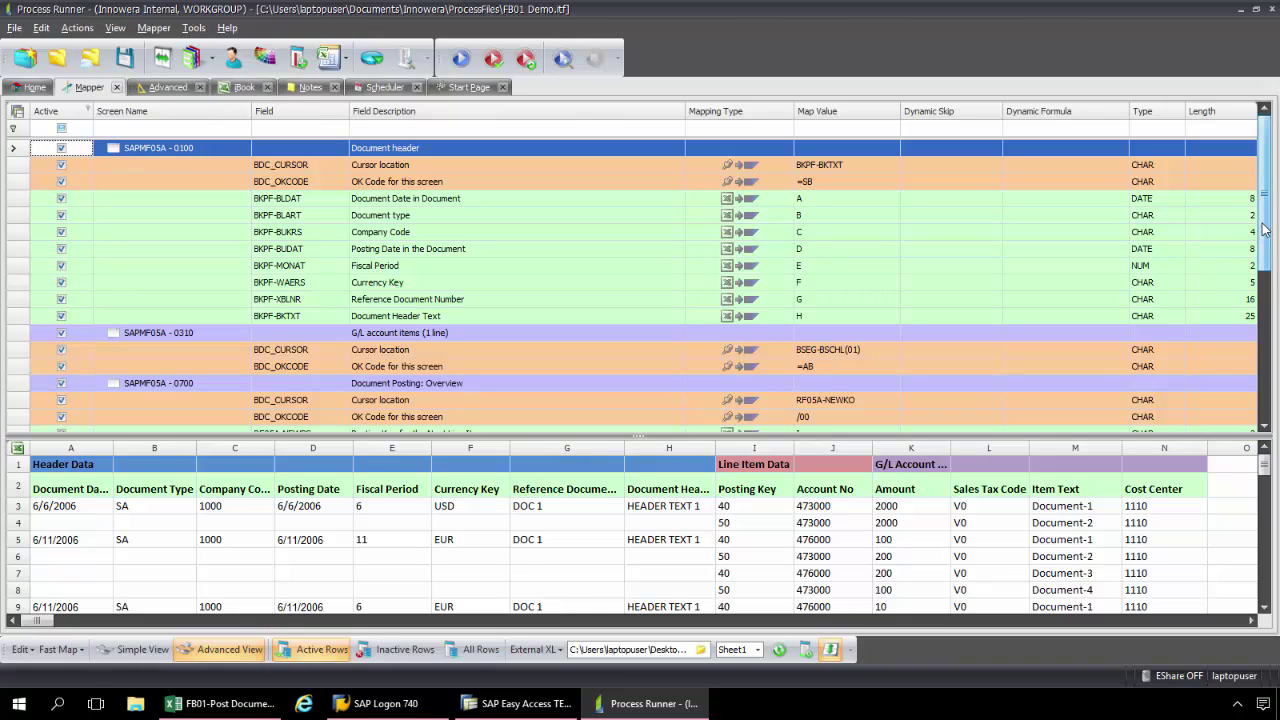
left_click_drag(1264, 229, 1261, 318)
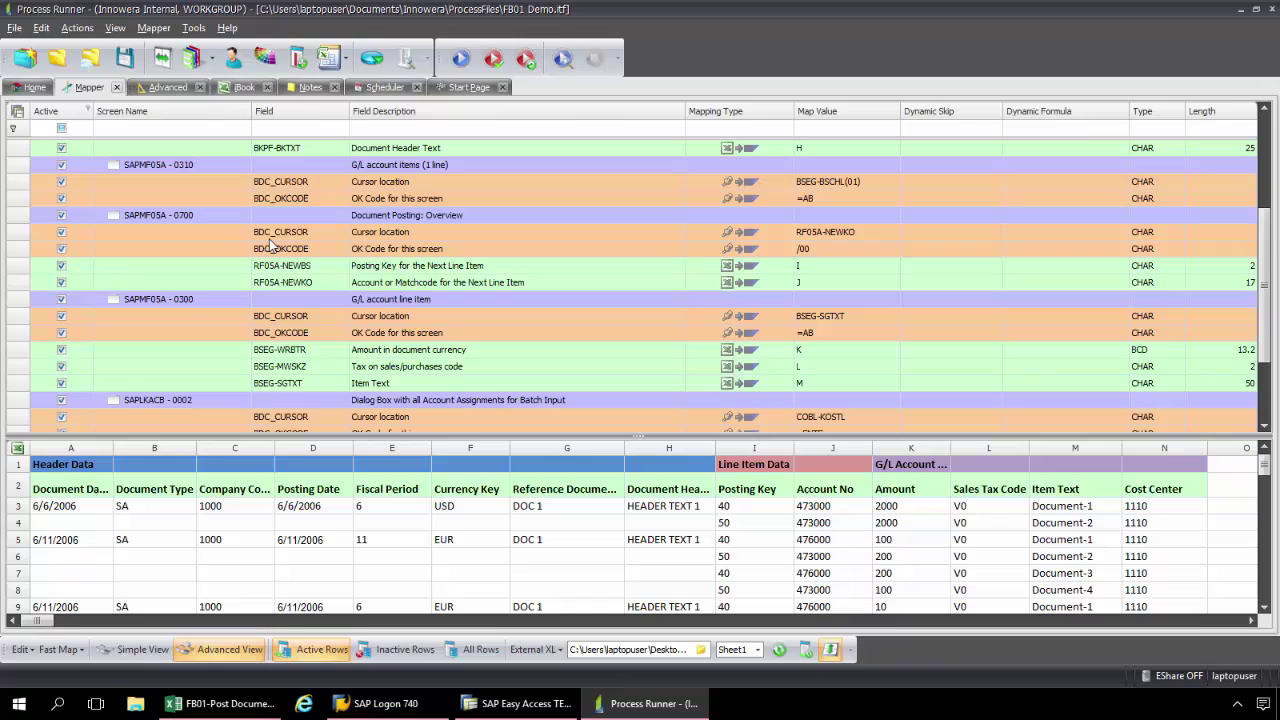
left_click(244, 218)
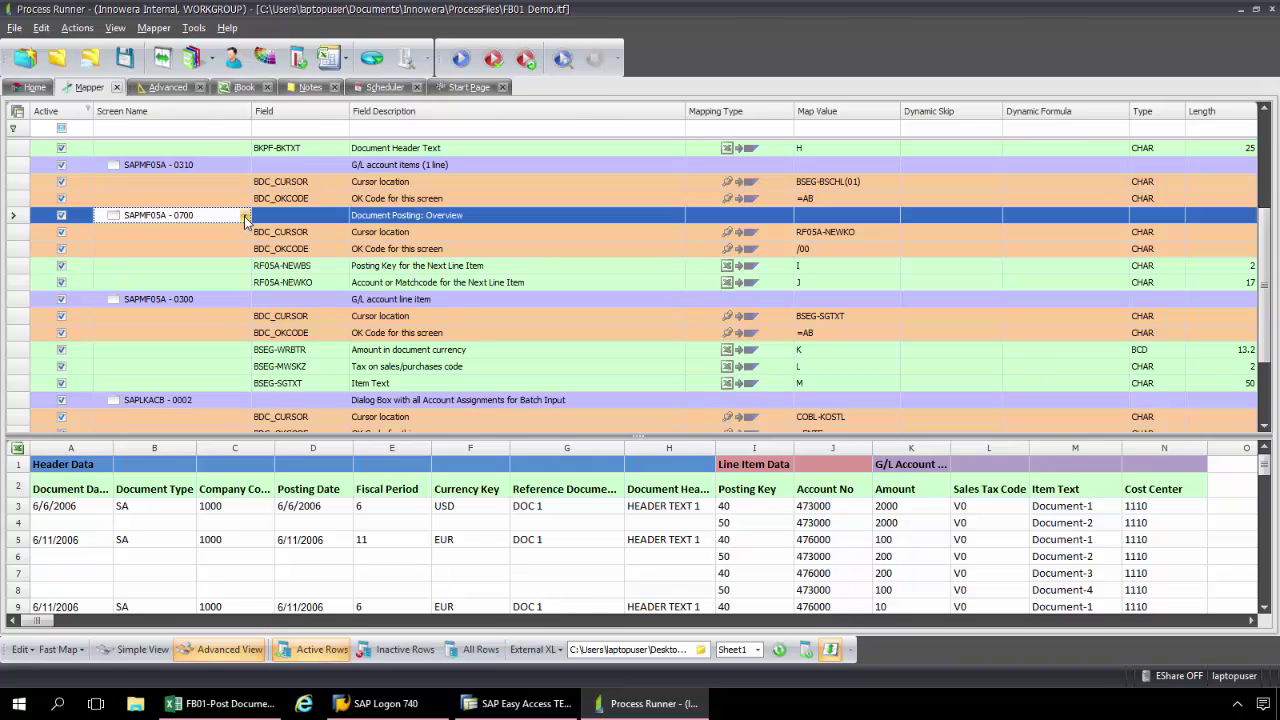
left_click(244, 218)
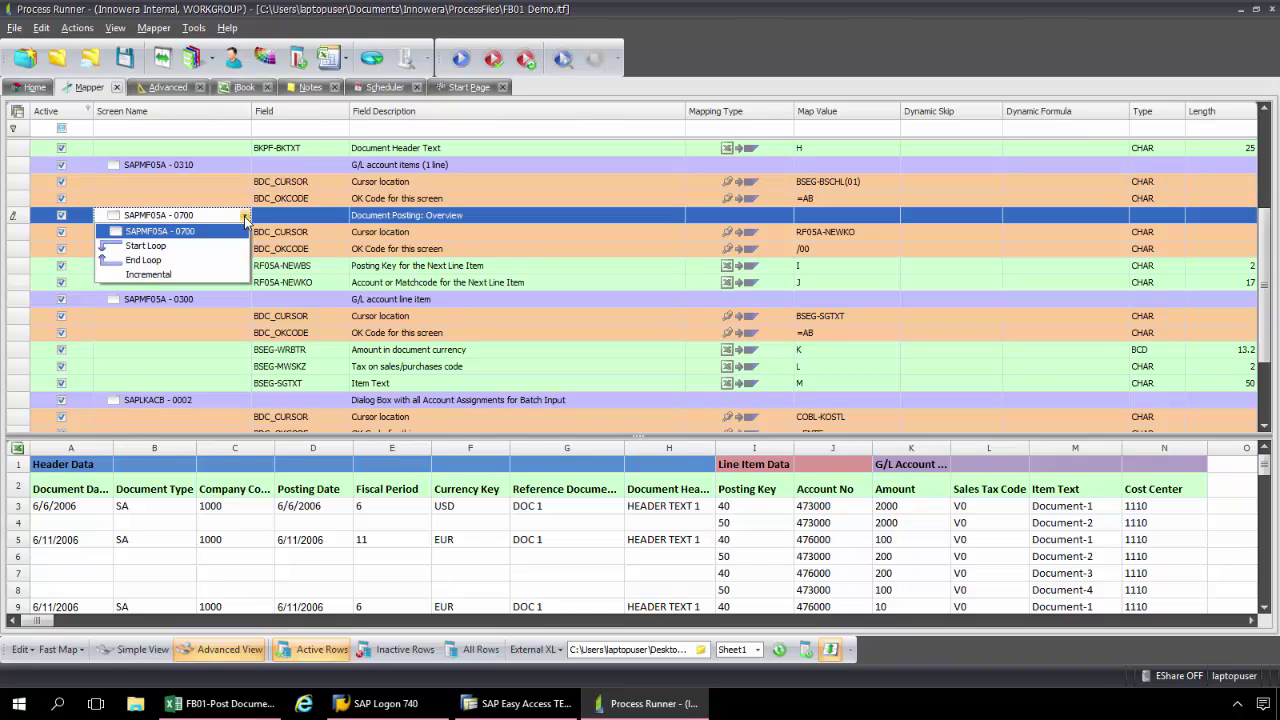
left_click(220, 246)
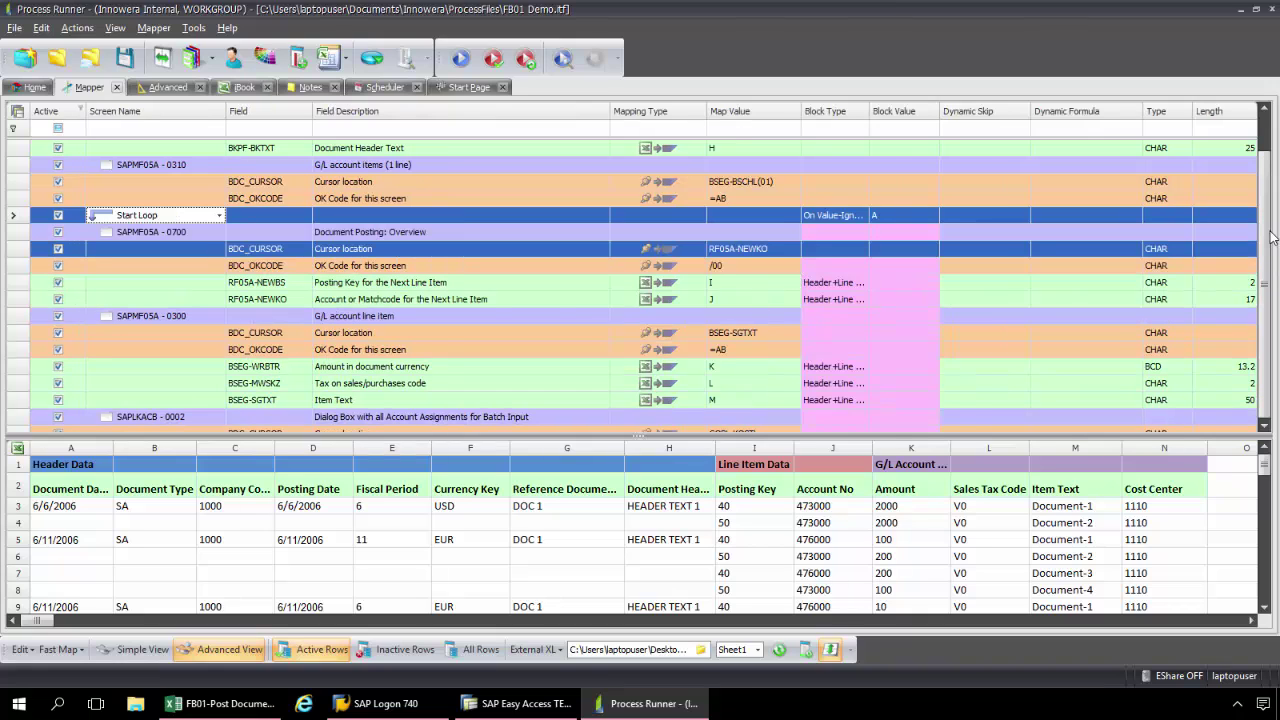
left_click_drag(1270, 232, 1271, 310)
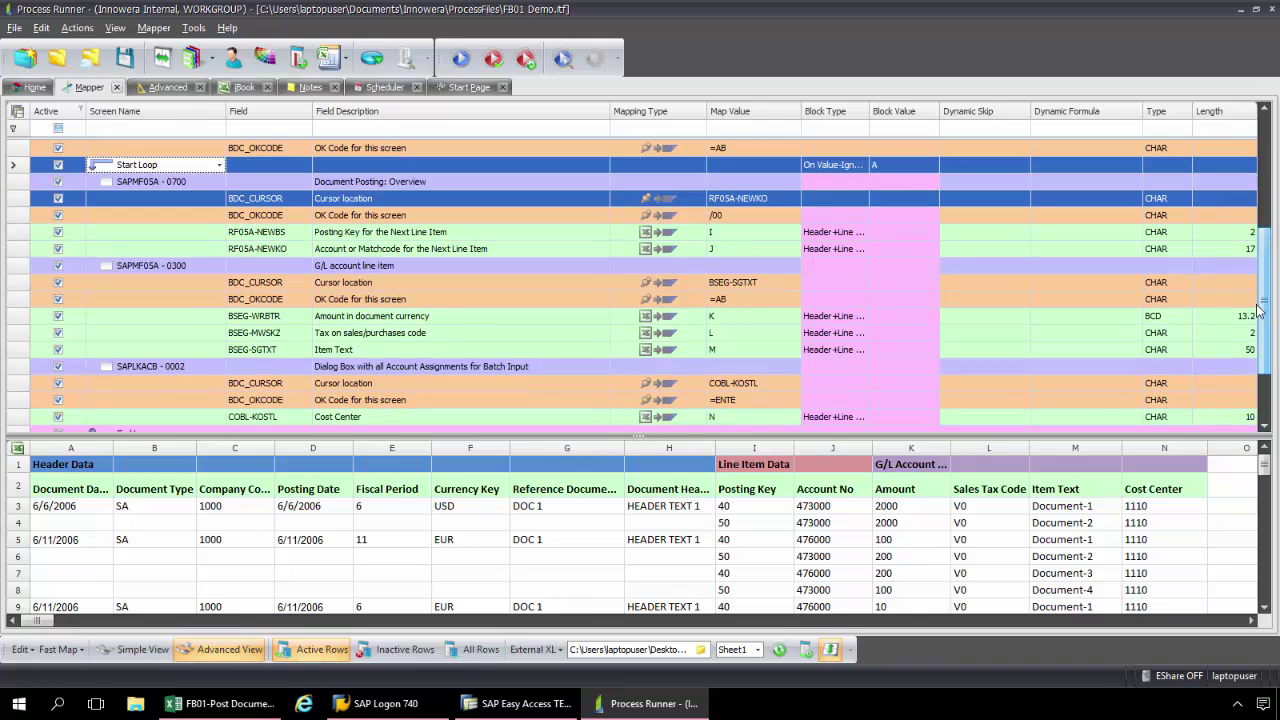
left_click_drag(1261, 310, 1264, 316)
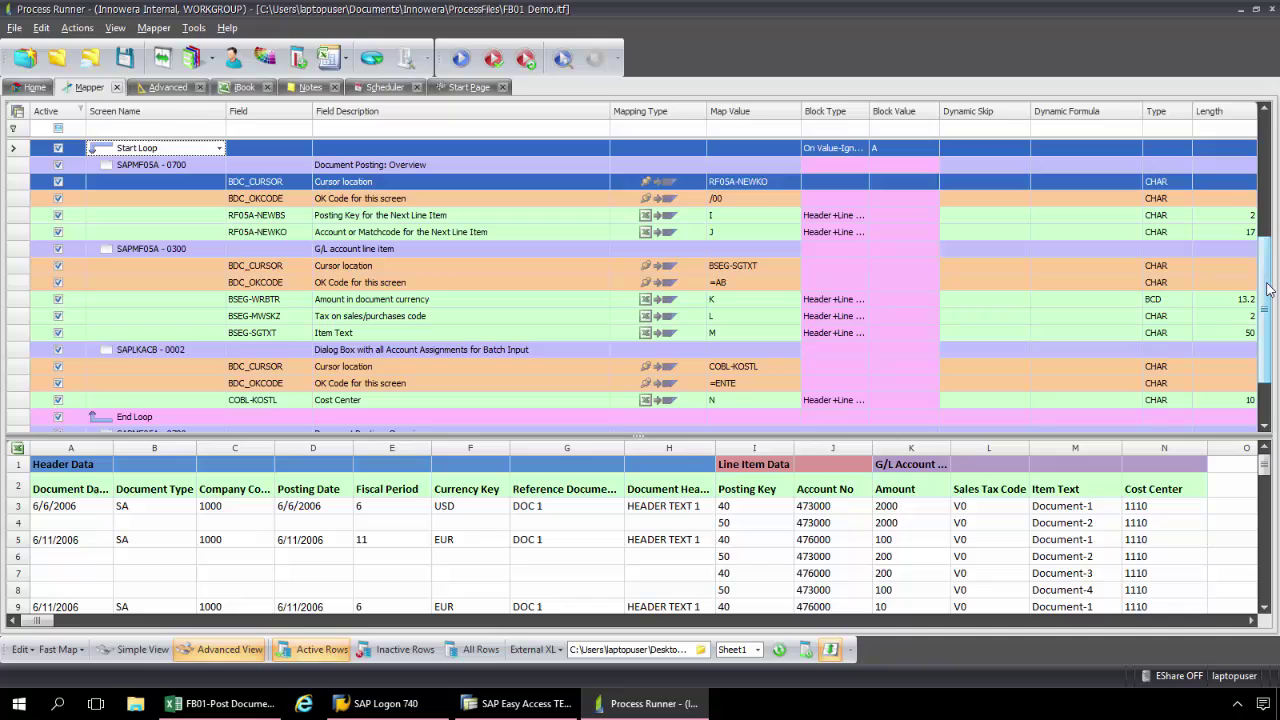
scroll(1266, 334, "down", 1)
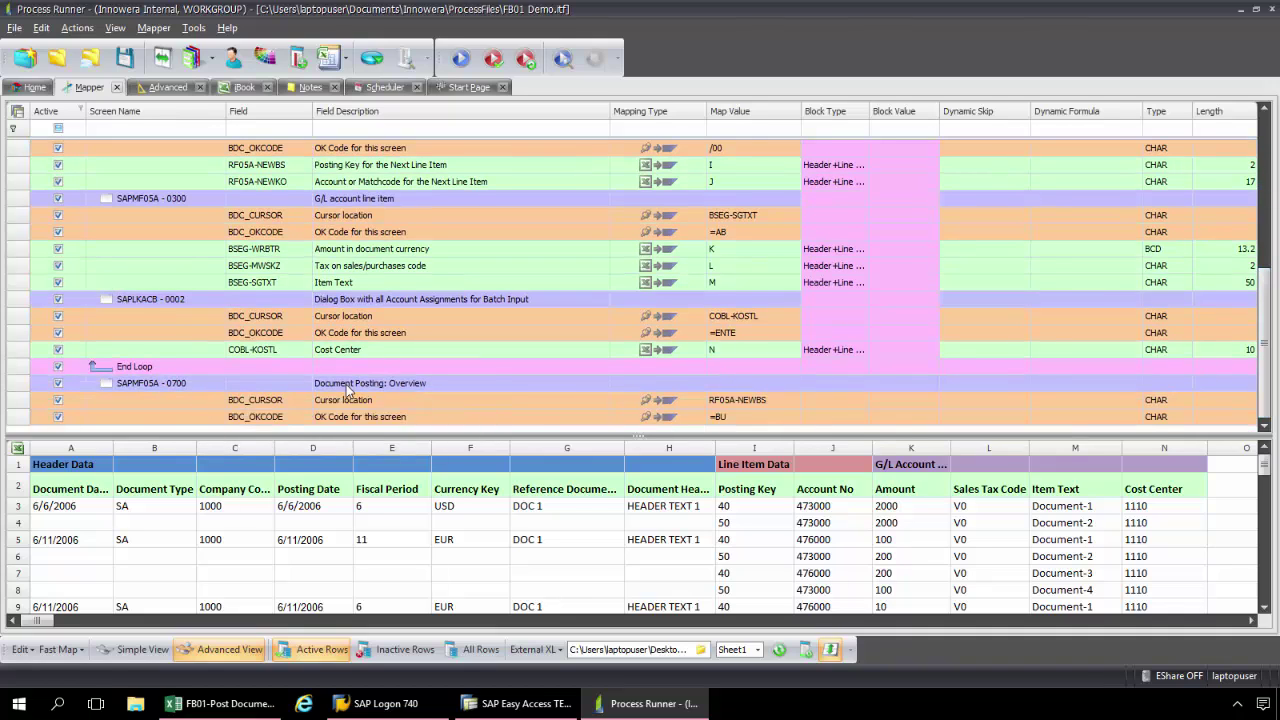
right_click(210, 367)
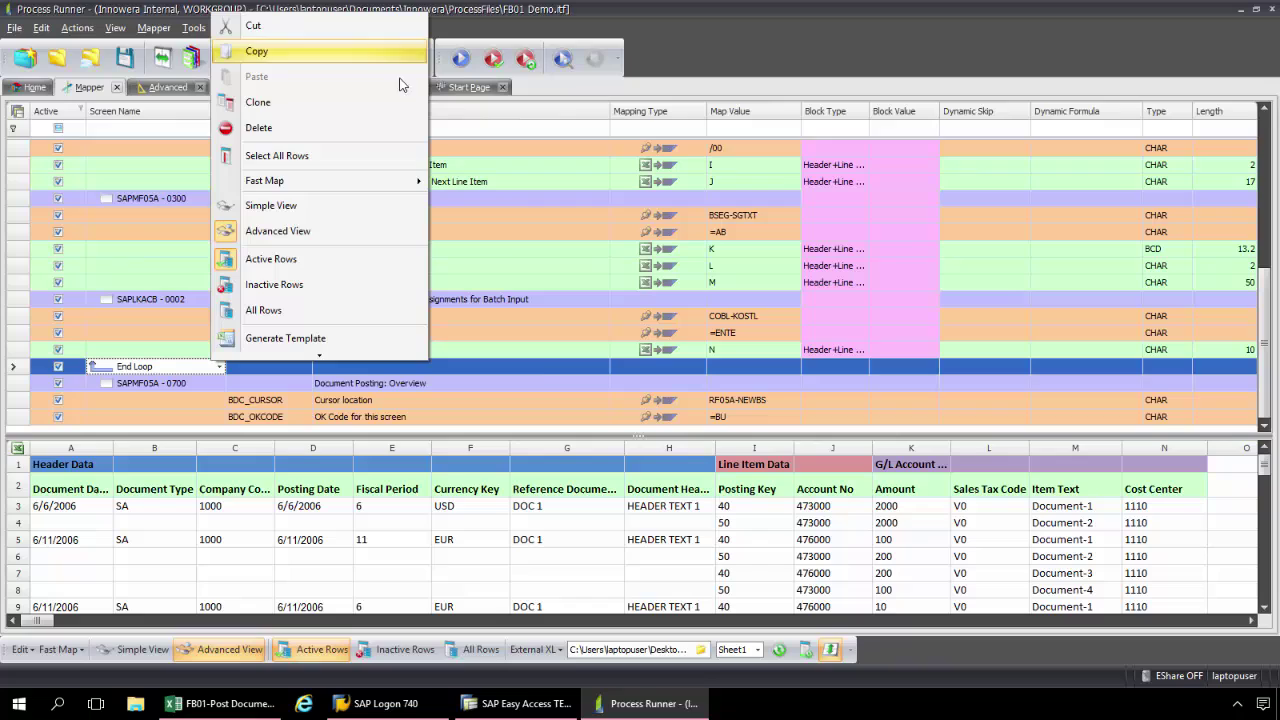
left_click(539, 349)
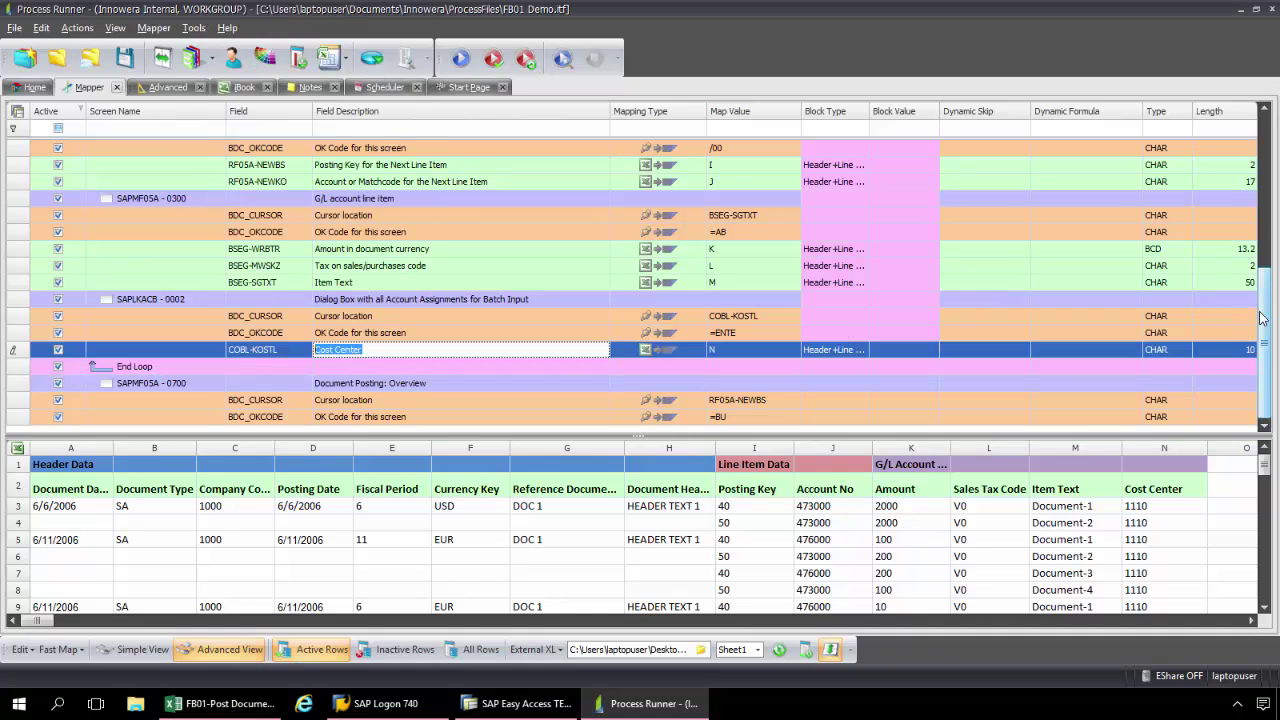
scroll(1268, 317, "up", 5)
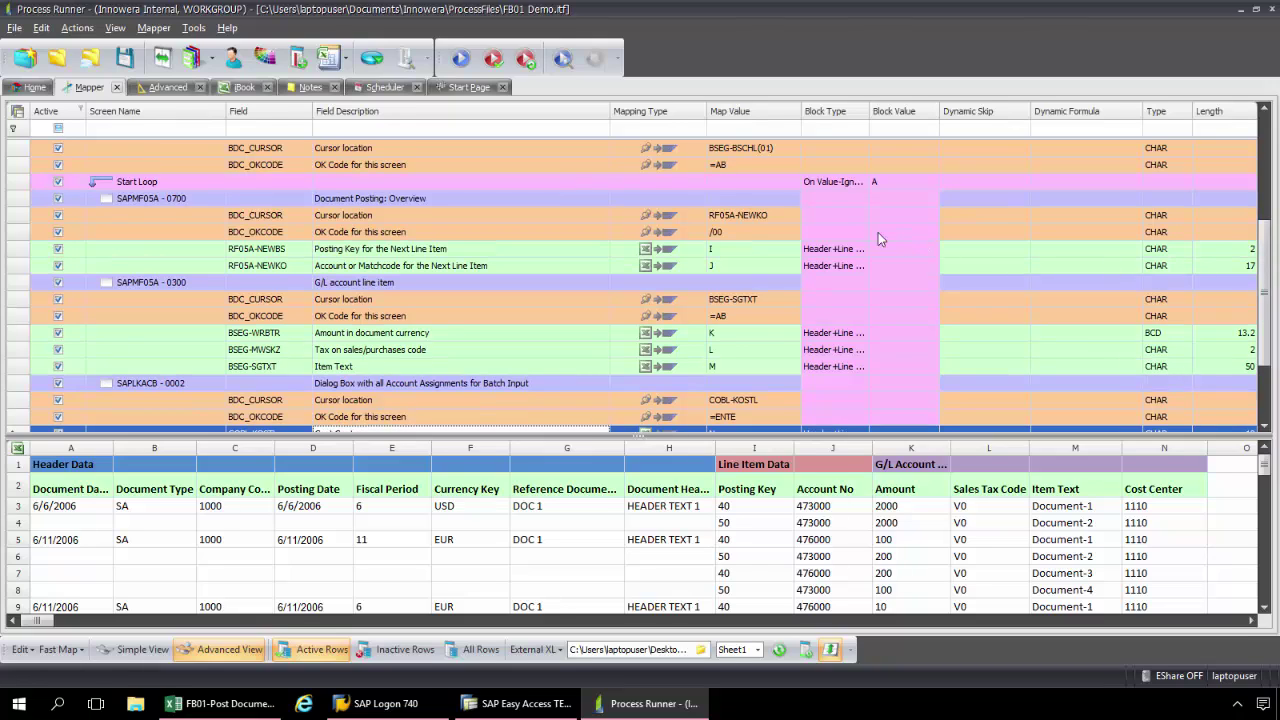
left_click(860, 185)
left_click(863, 183)
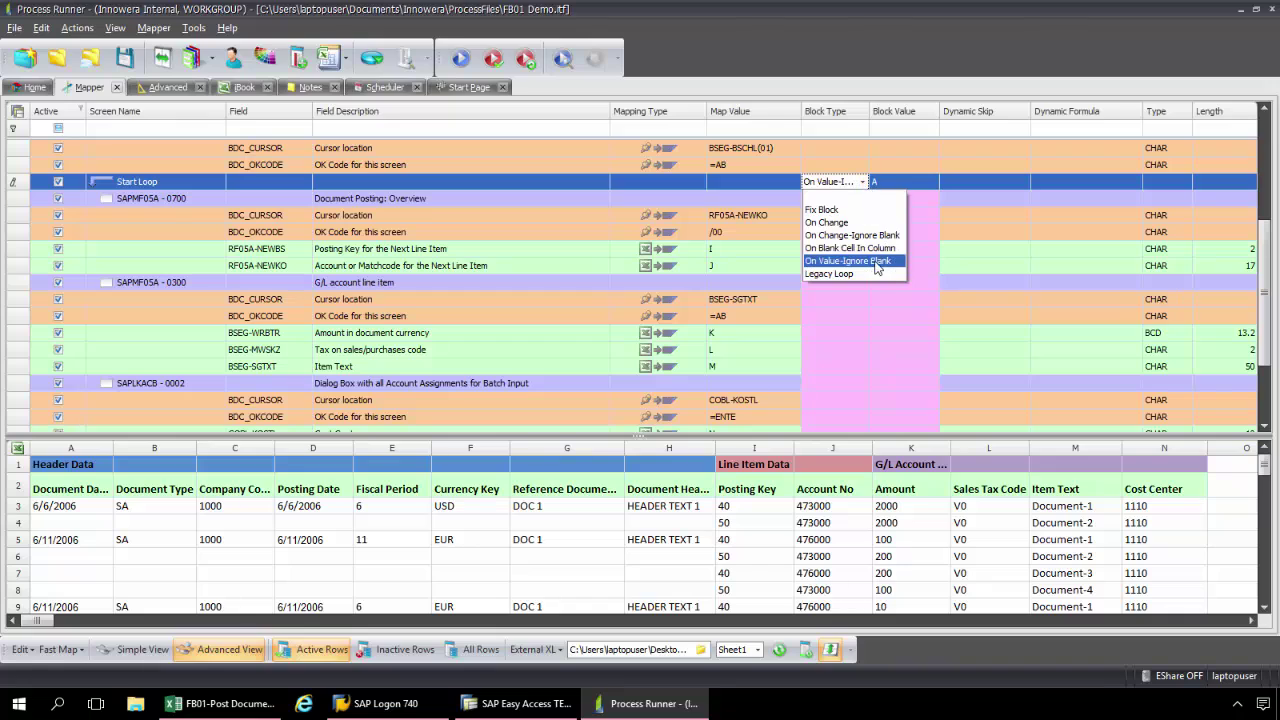
left_click(904, 182)
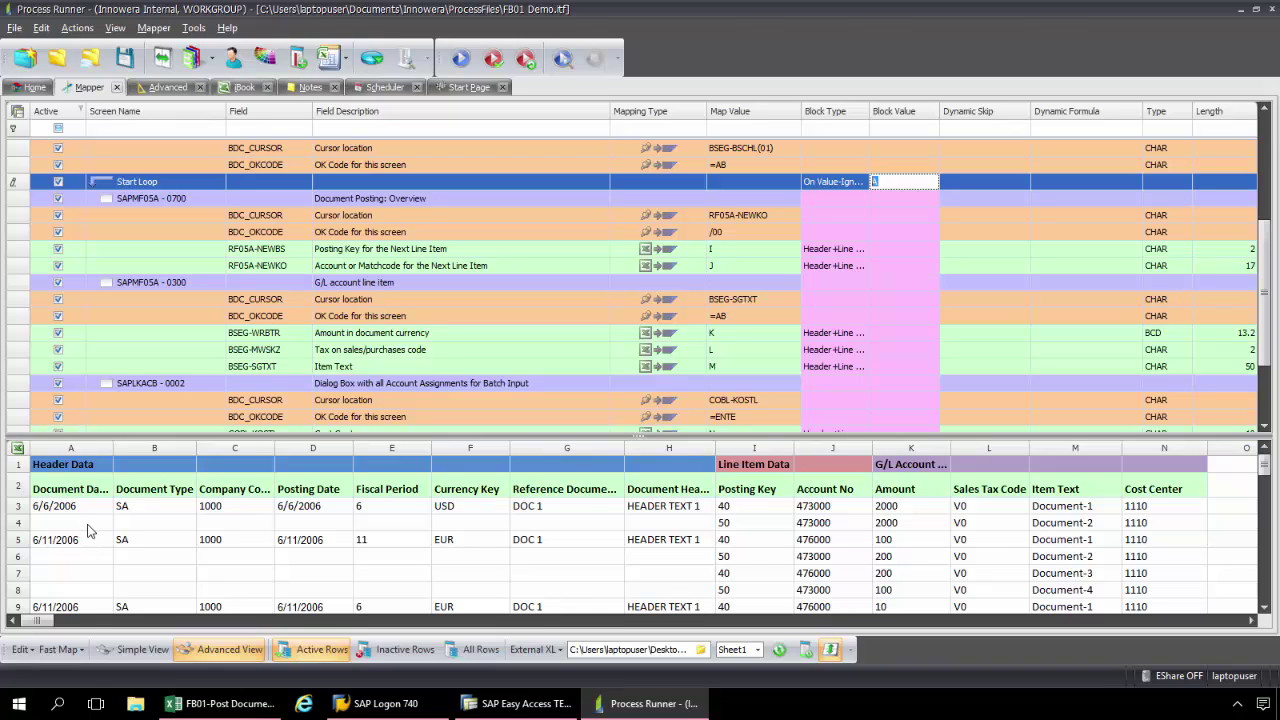
key("Down")
key("Down")
key("Down")
key("Right")
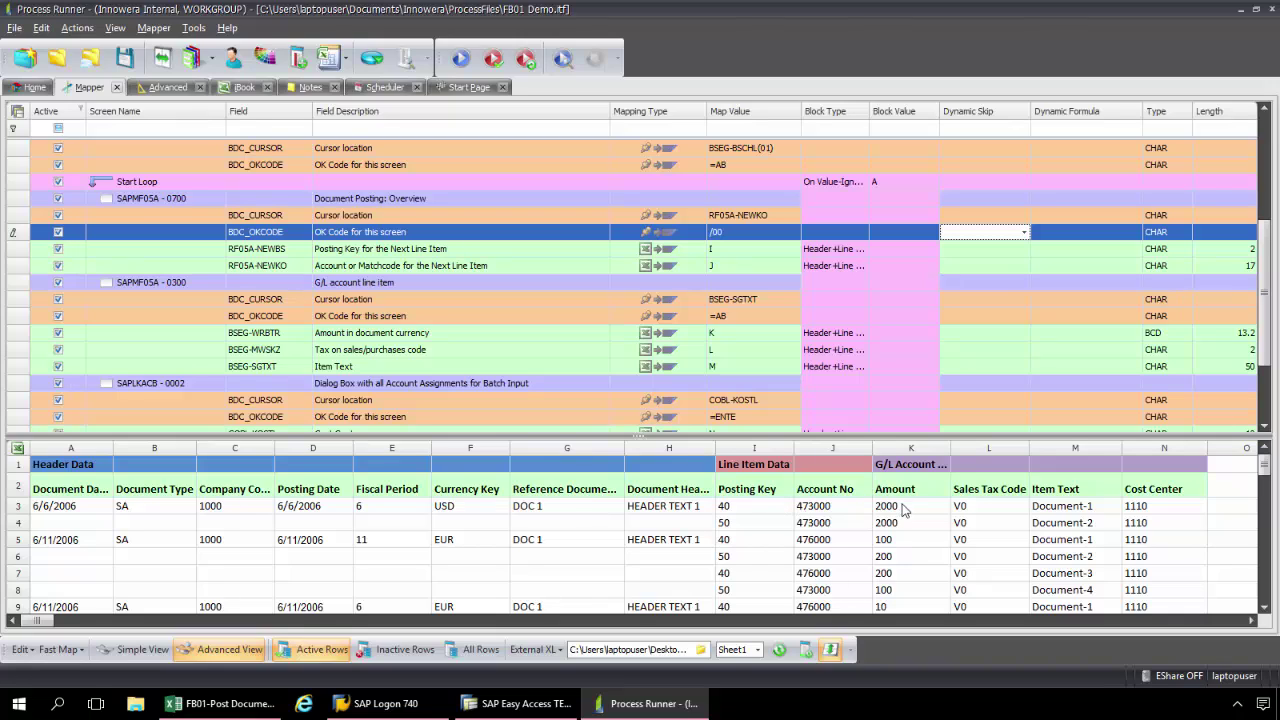
left_click(853, 252)
left_click(862, 249)
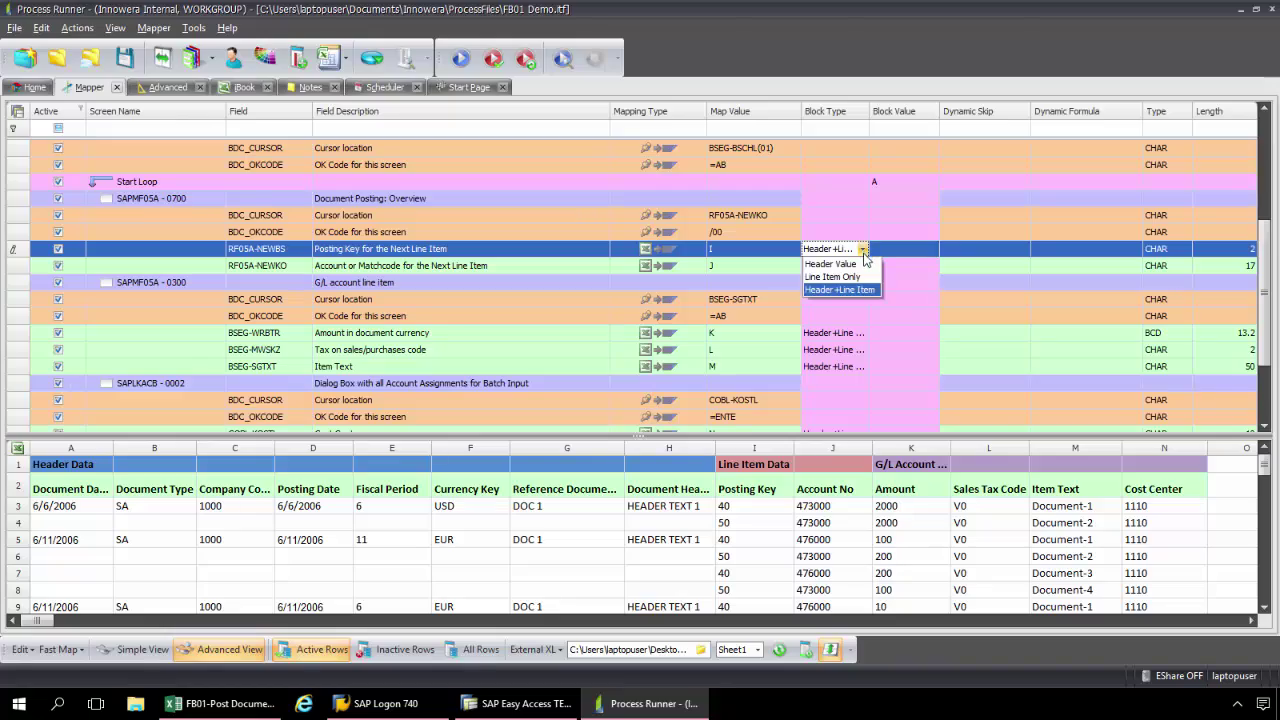
left_click(879, 293)
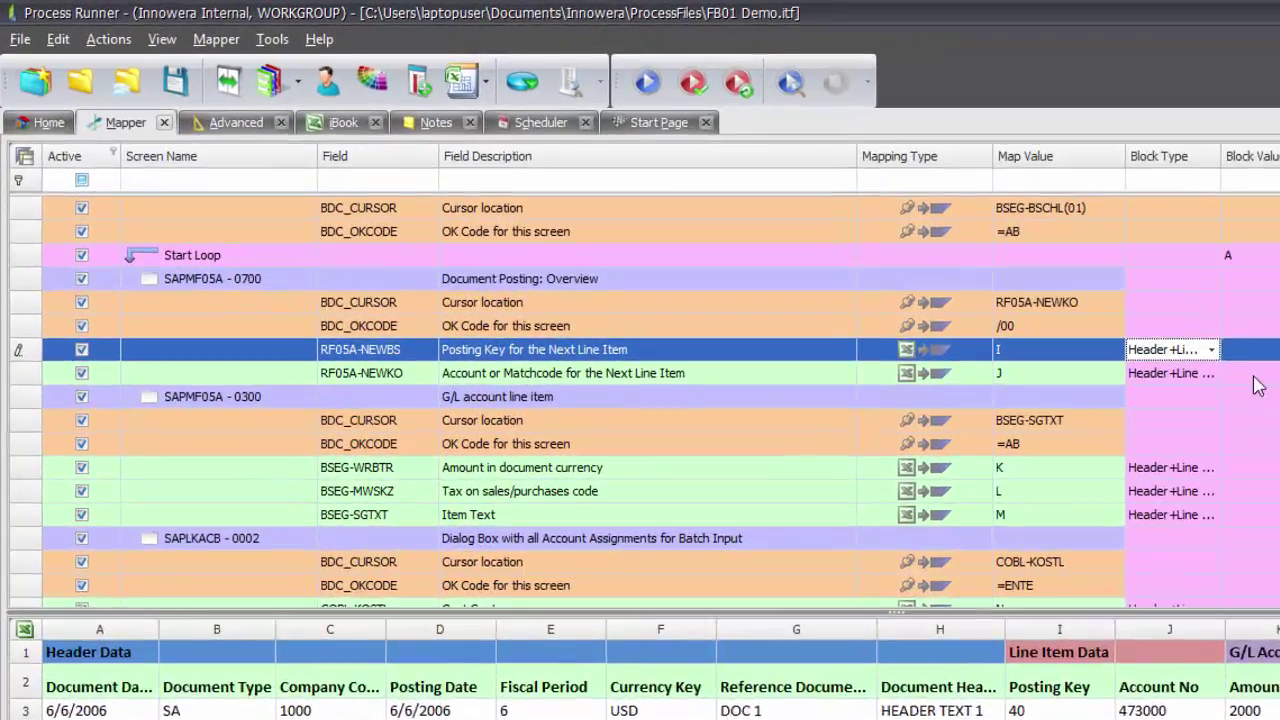
left_click(975, 202)
scroll(820, 253, "up", 4)
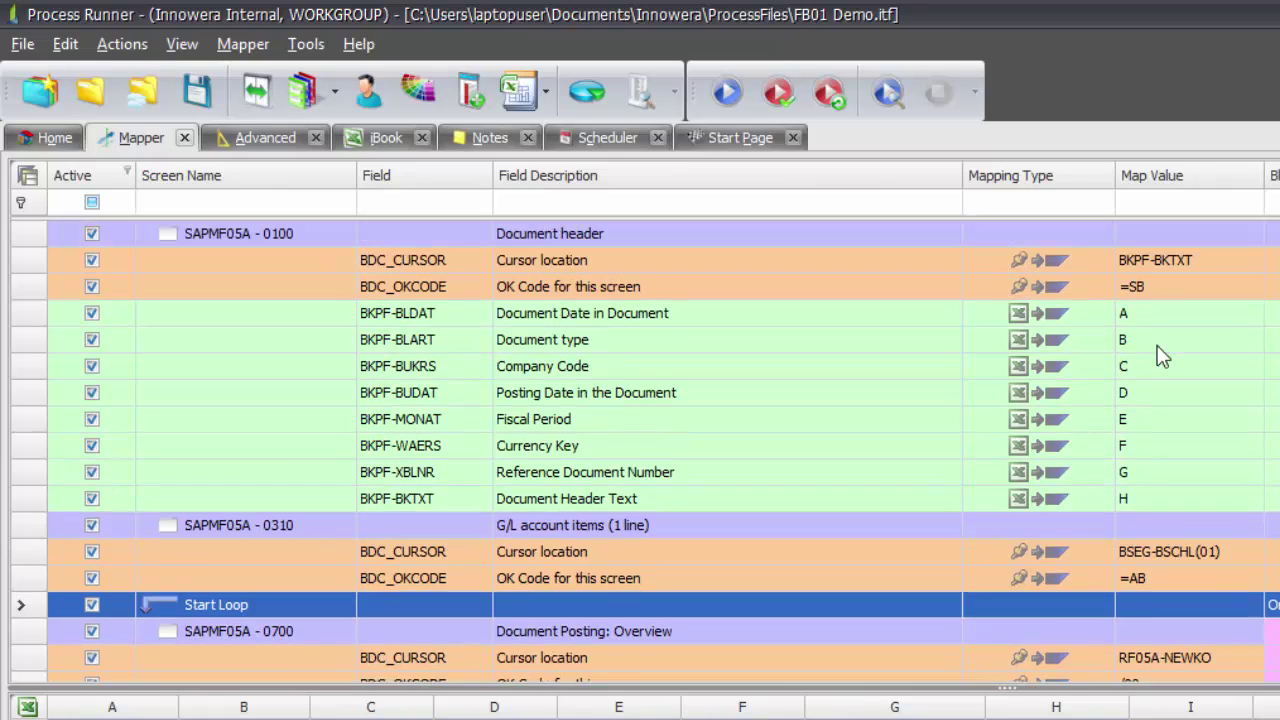
- Set the Excel start row to 3 and the end row to 50 on the Home tab
left_click(48, 137)
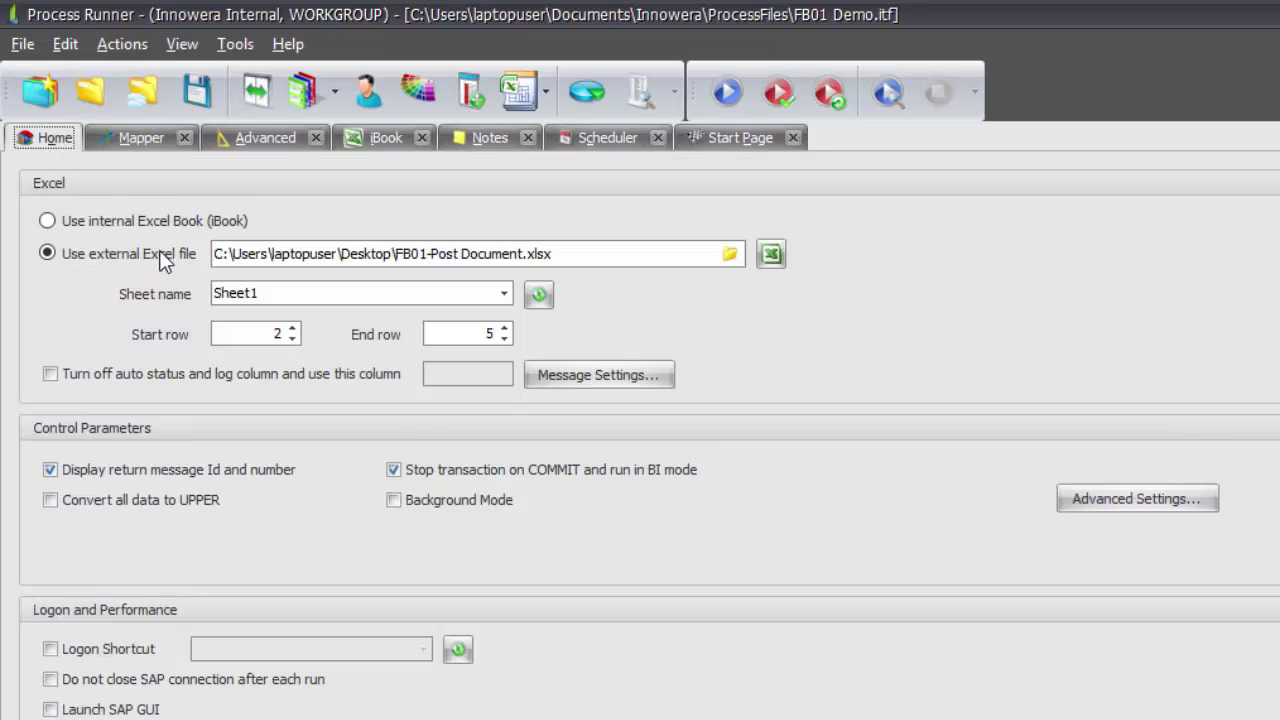
left_click(277, 334)
key("Delete")
type("0")
key("Up")
key("Up")
key("Up")
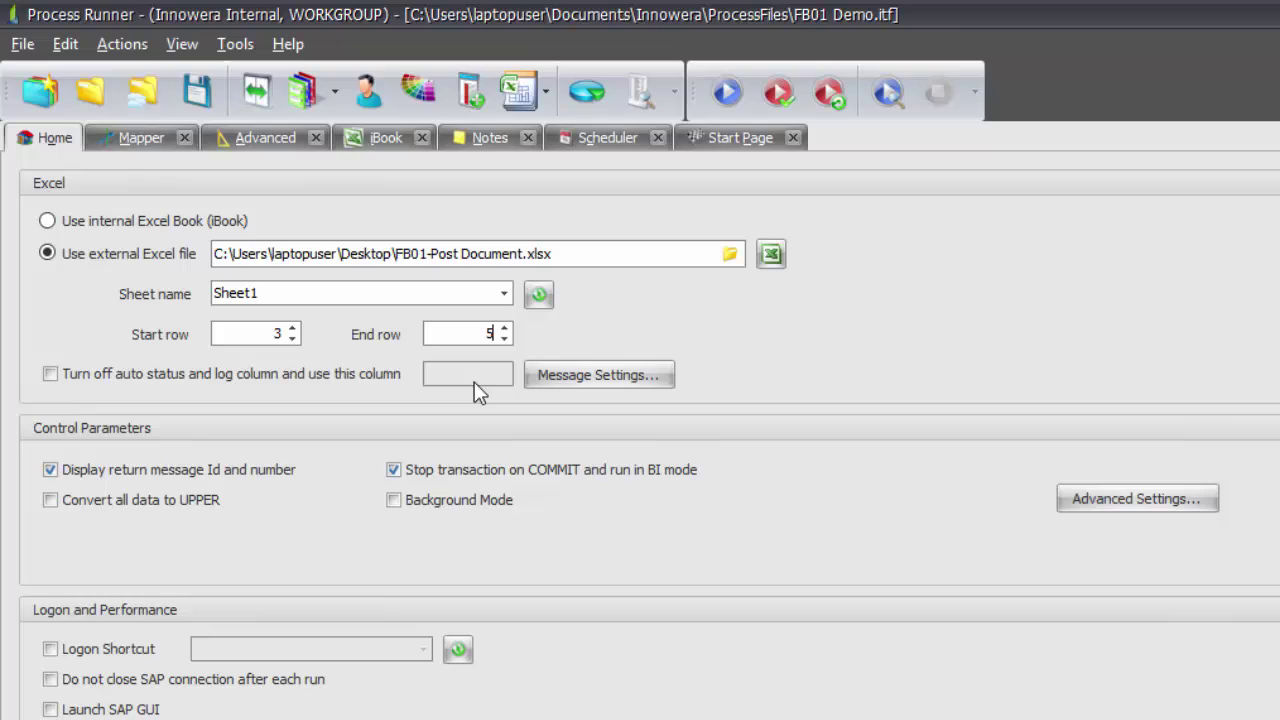
type("0")
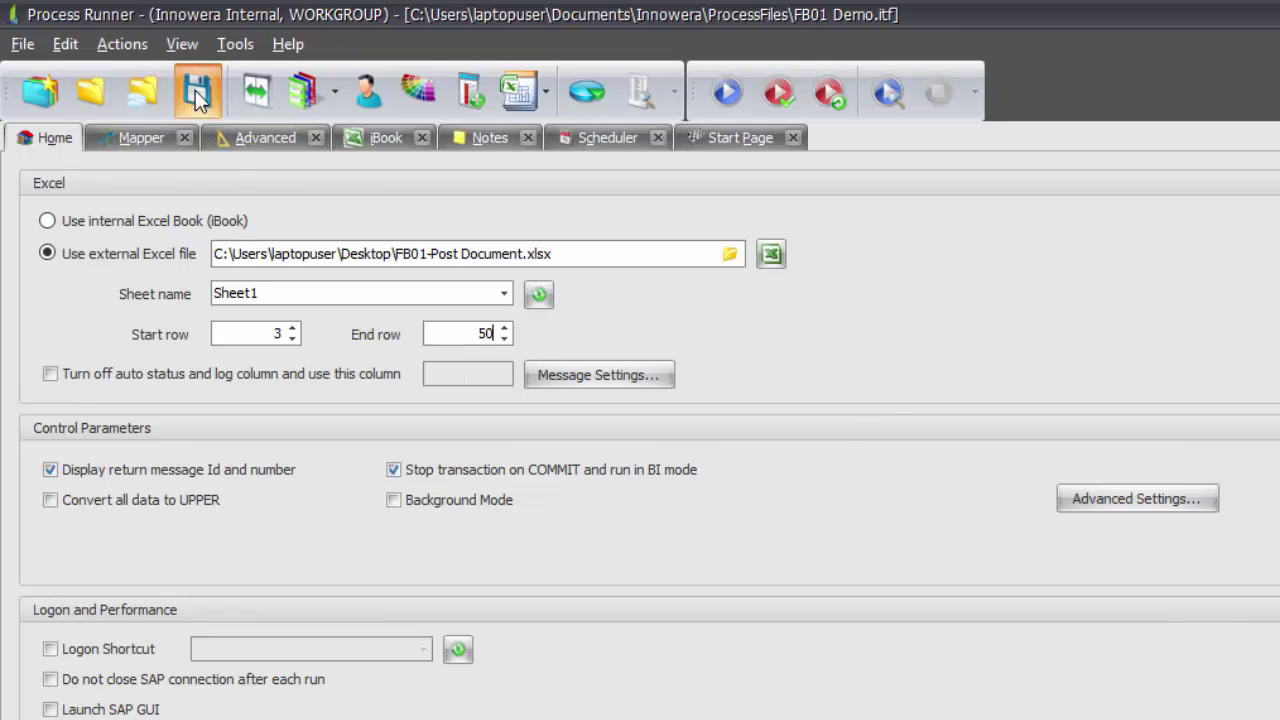
- Run FB01 Demo through SAP Logon, posting three documents in company code 1000
left_click(722, 97)
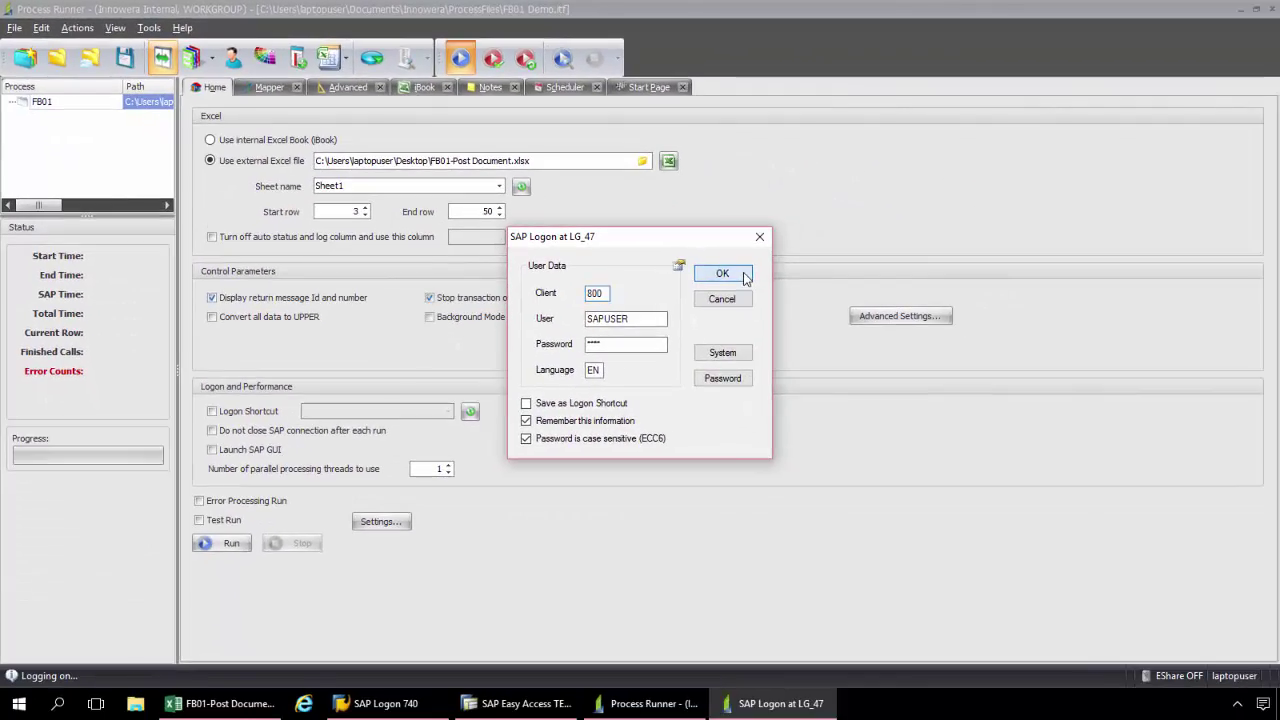
left_click(742, 275)
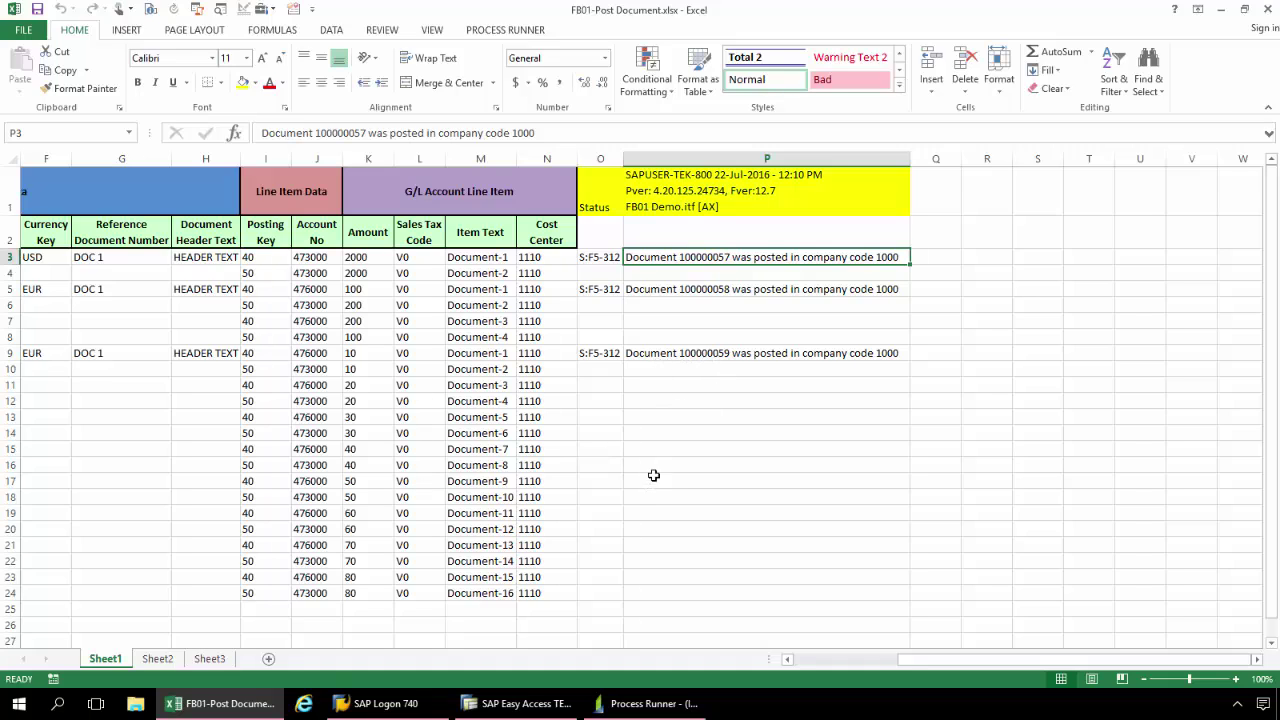
- In FB03, display the third posted document with its company code and fiscal year
left_click(515, 703)
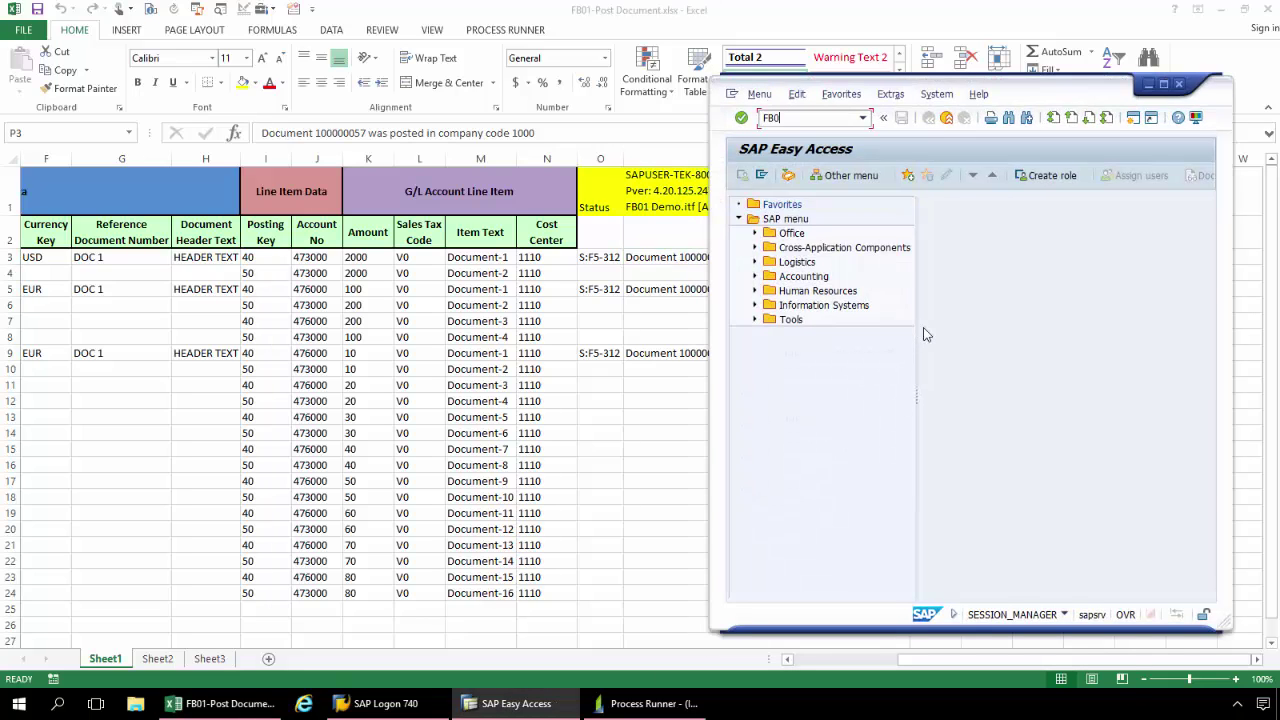
key("Return")
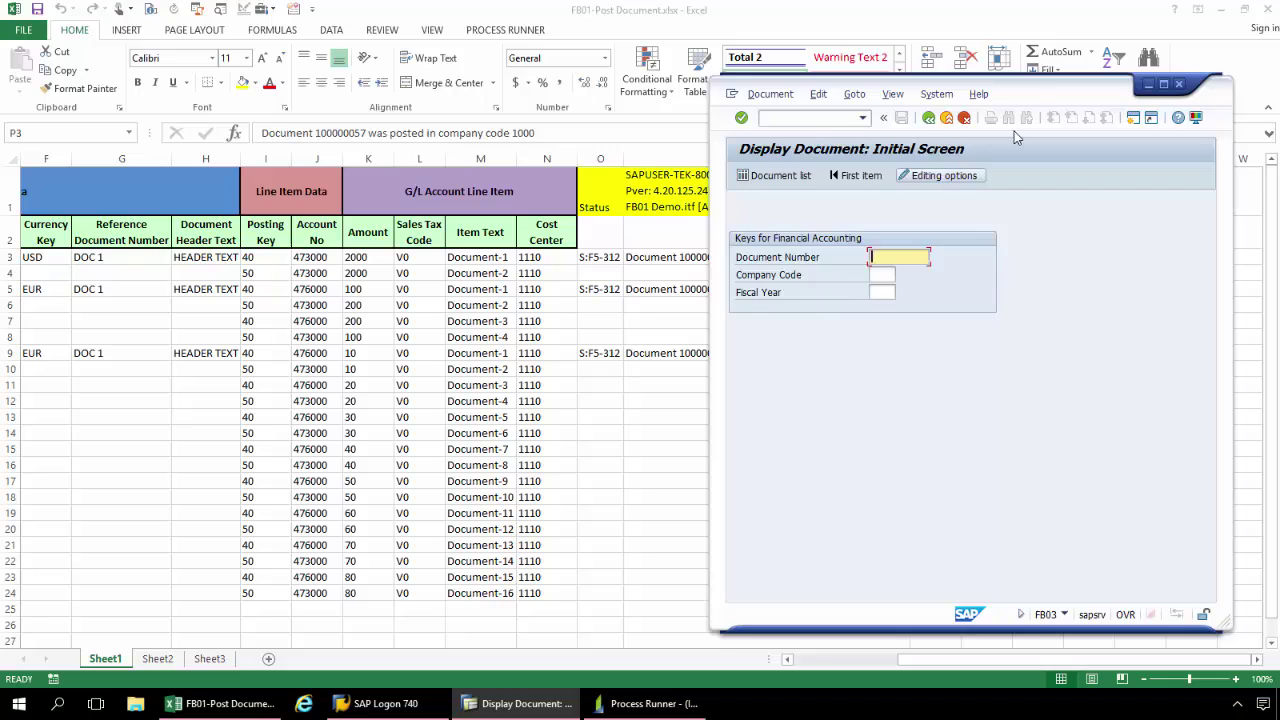
left_click_drag(1044, 91, 1146, 80)
left_click(1018, 317)
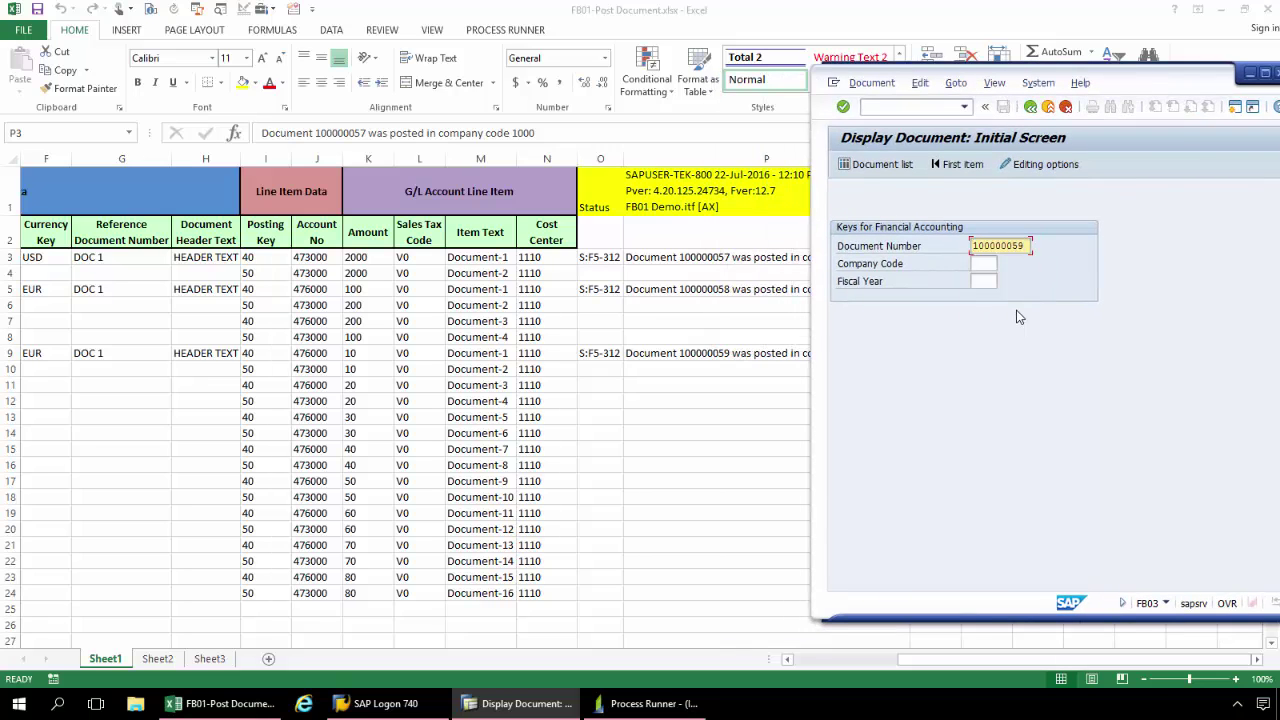
key("Tab")
key("Tab")
left_click(515, 703)
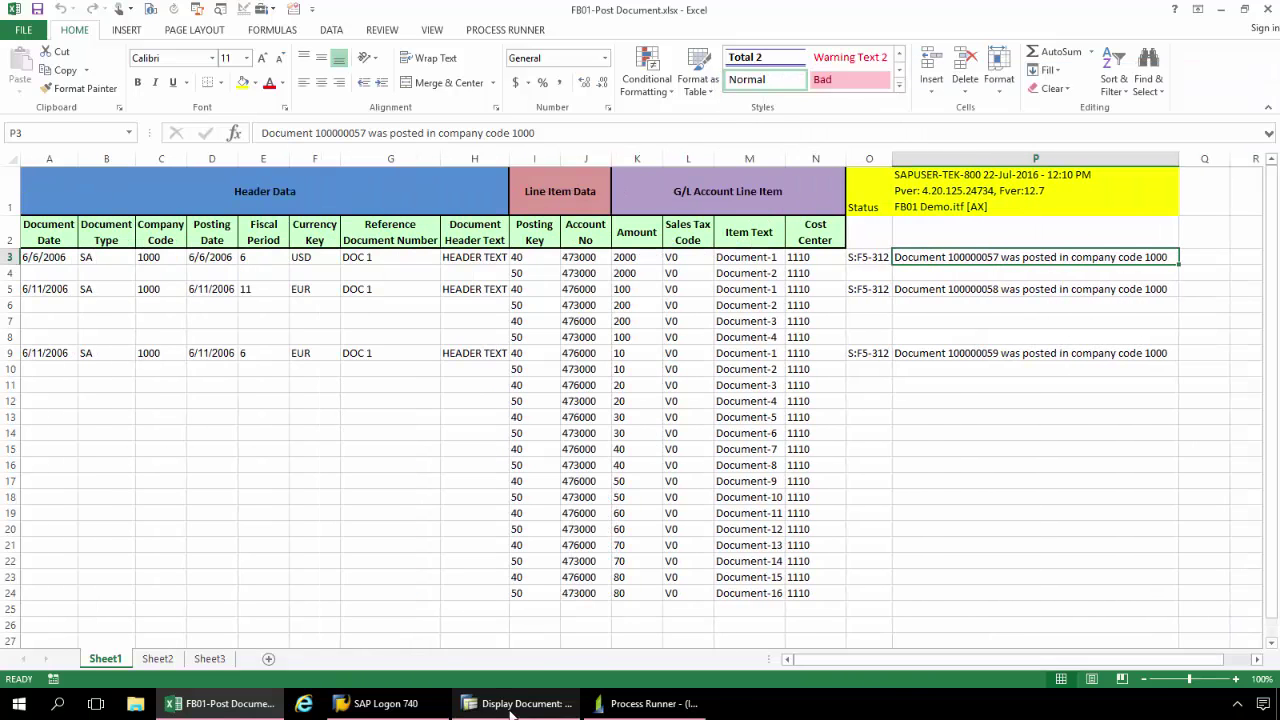
left_click(515, 703)
key("Return")
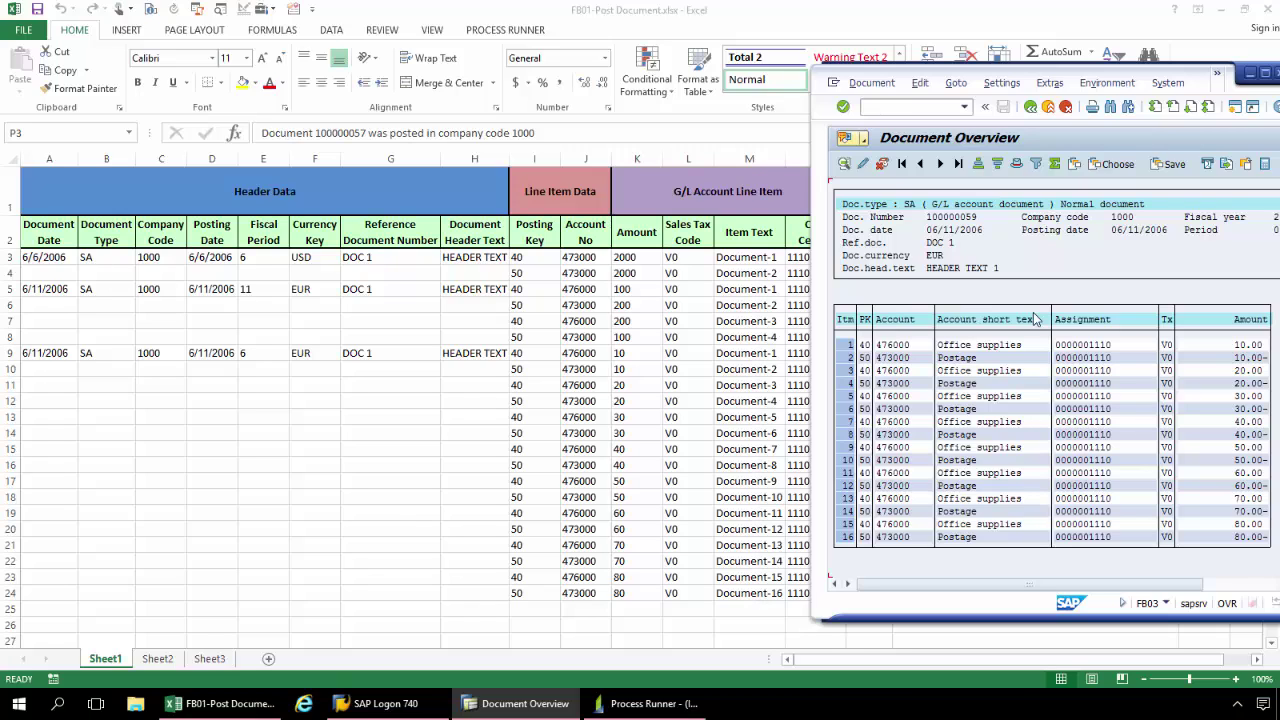
- Return to Process Runner, showing the FB01 Demo run Finished, and open the Help menu
left_click(630, 704)
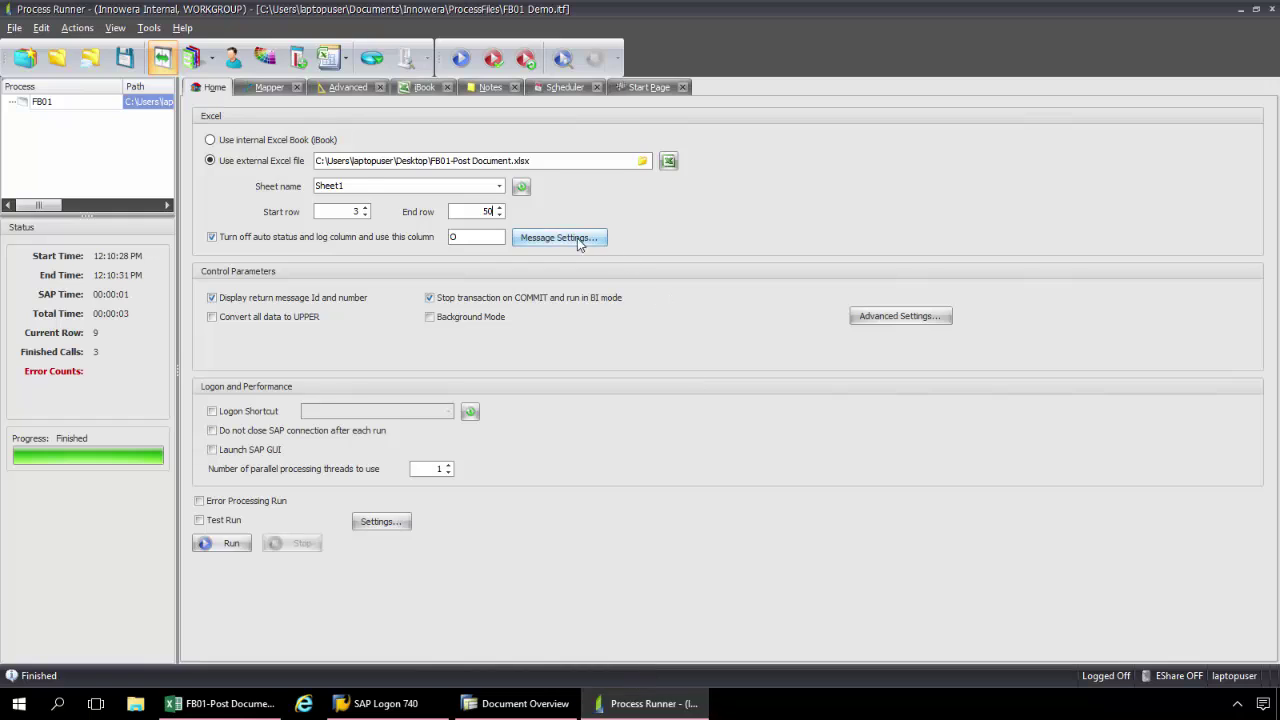
left_click(183, 28)
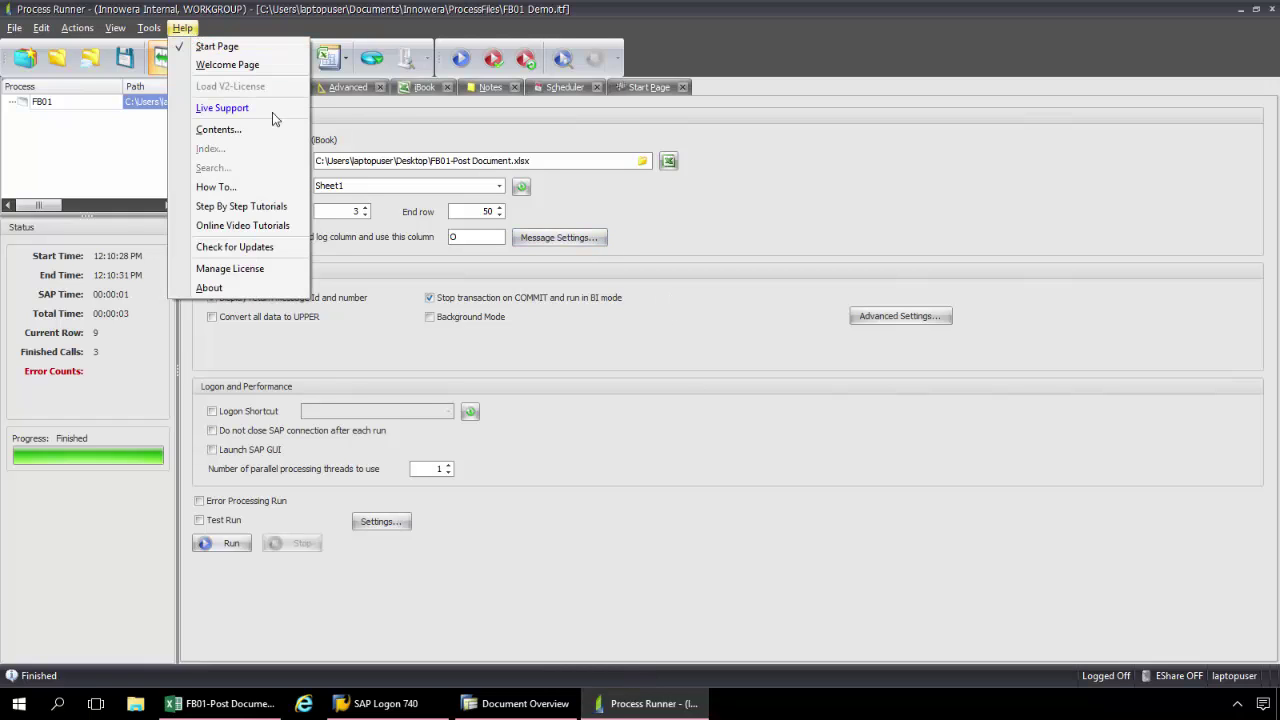